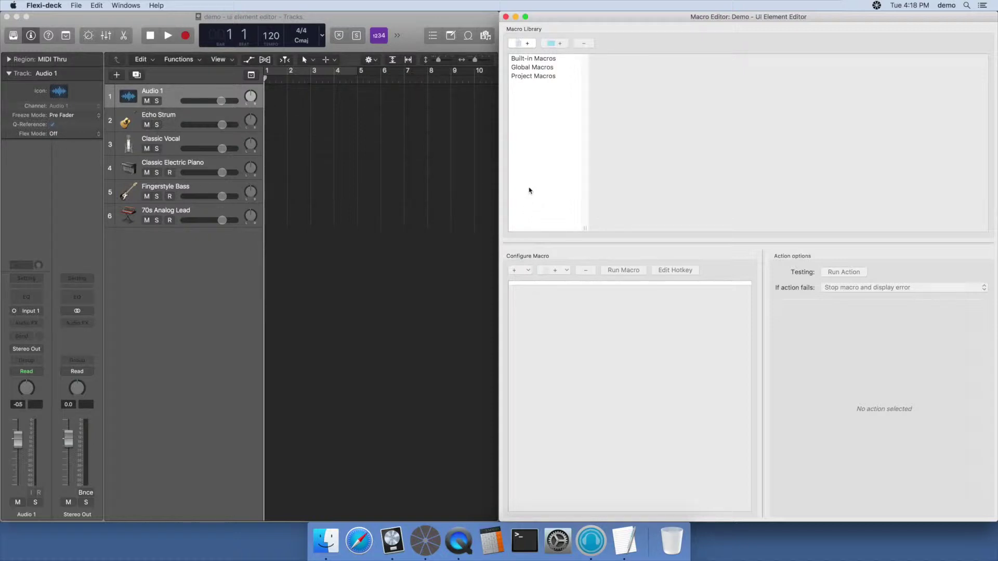
Step: In the project macro Open FX plug-in menu, add a left-click action targeting the empty Audio FX slot on the Audio 1 channel strip
click(554, 77)
click(632, 70)
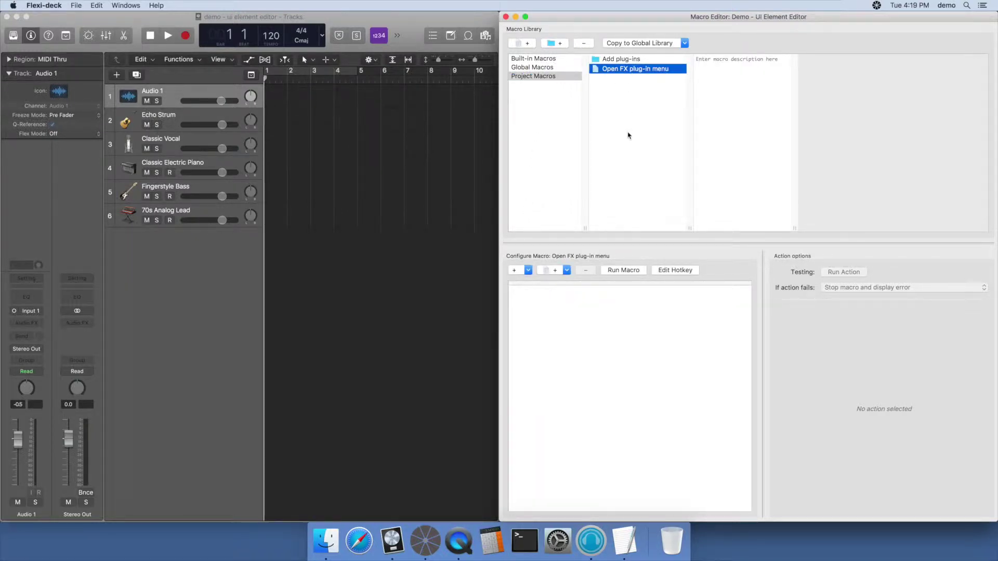
click(529, 269)
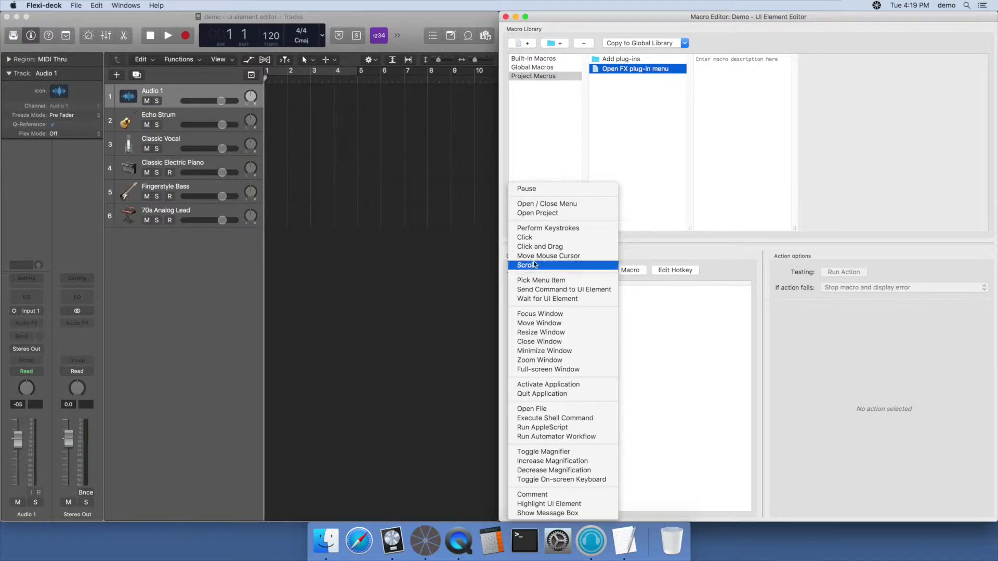
click(547, 238)
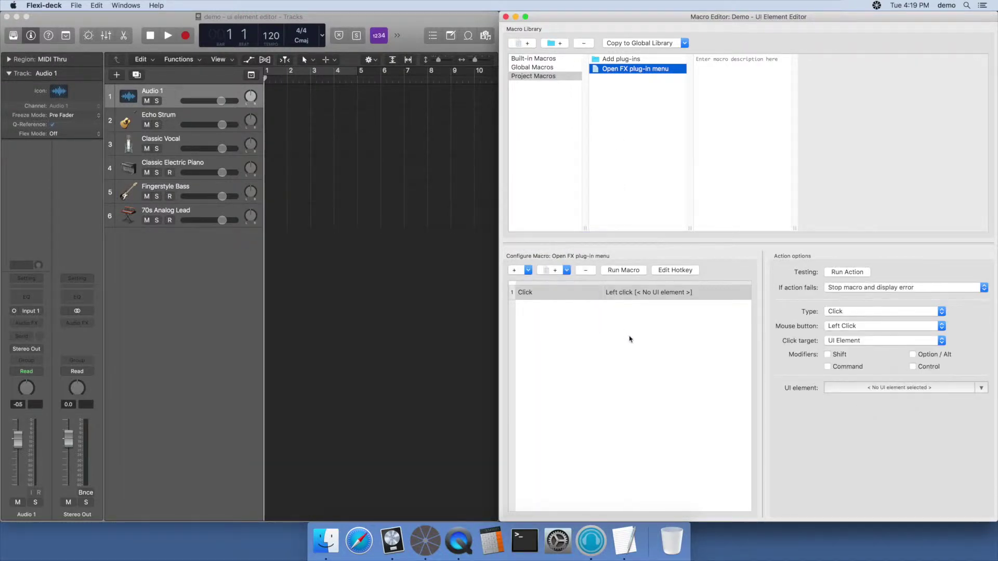
click(852, 389)
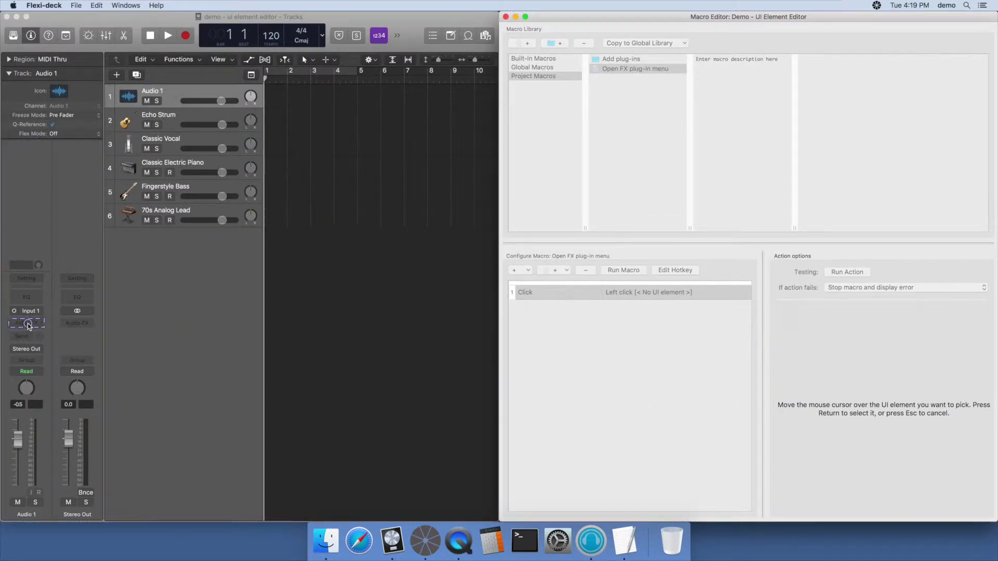
key(Return)
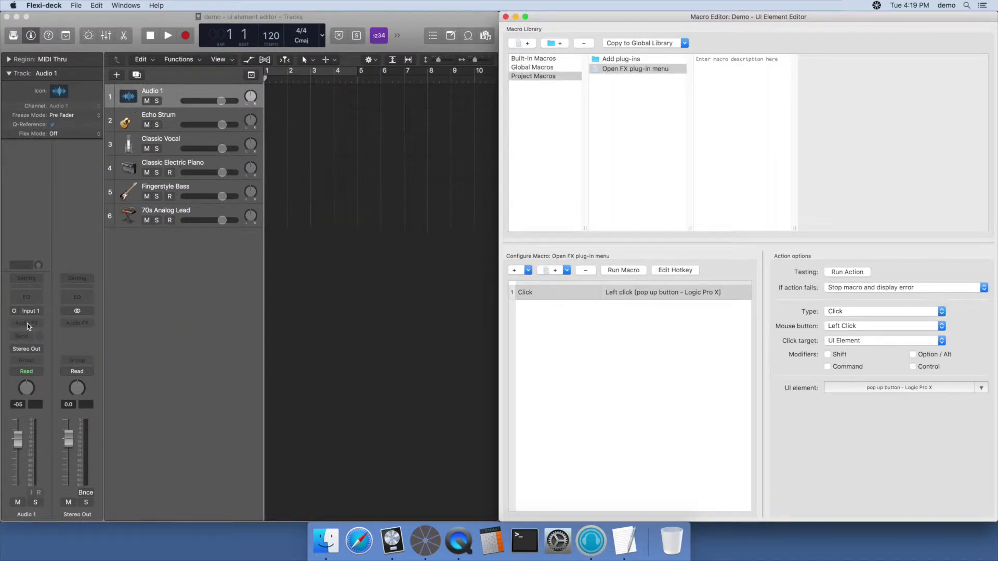
Step: Test the macro on the Audio 1 track, dismiss the plug-in menu, and select the Echo Strum track
click(182, 314)
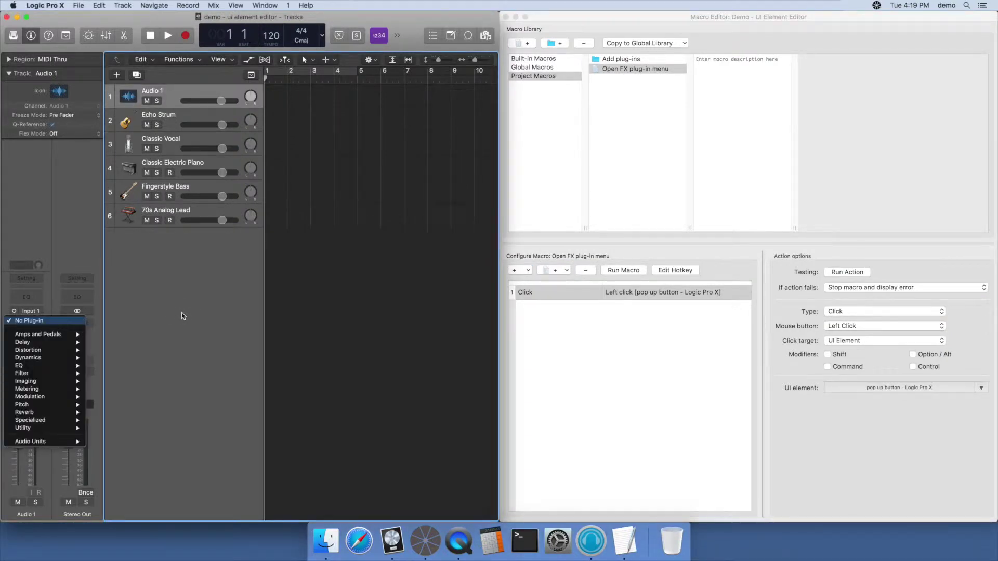
click(198, 316)
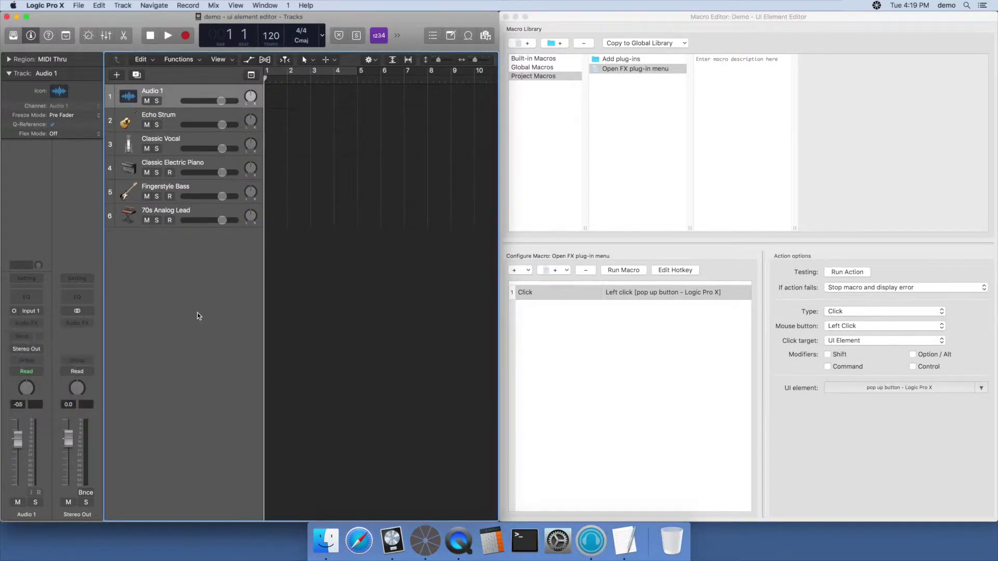
click(190, 124)
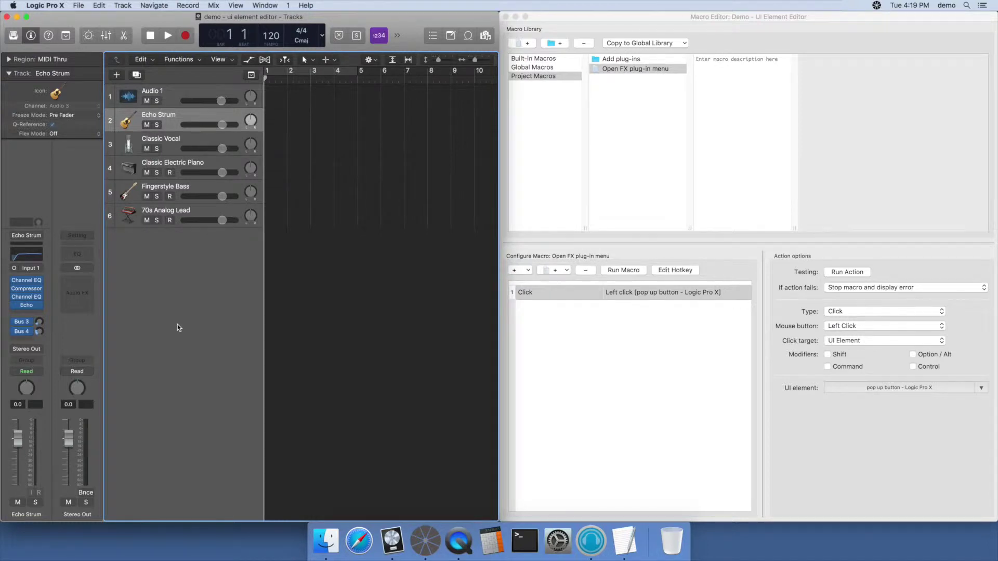
Step: Open the click target's advanced UI element settings and highlight the overall match on the Echo Strum and Audio 1 tracks
click(981, 388)
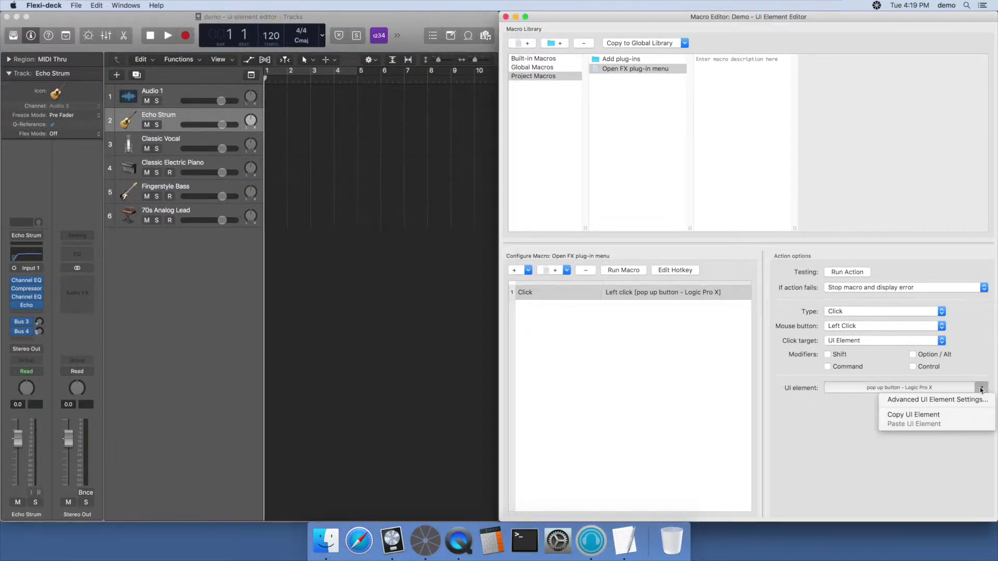
click(962, 400)
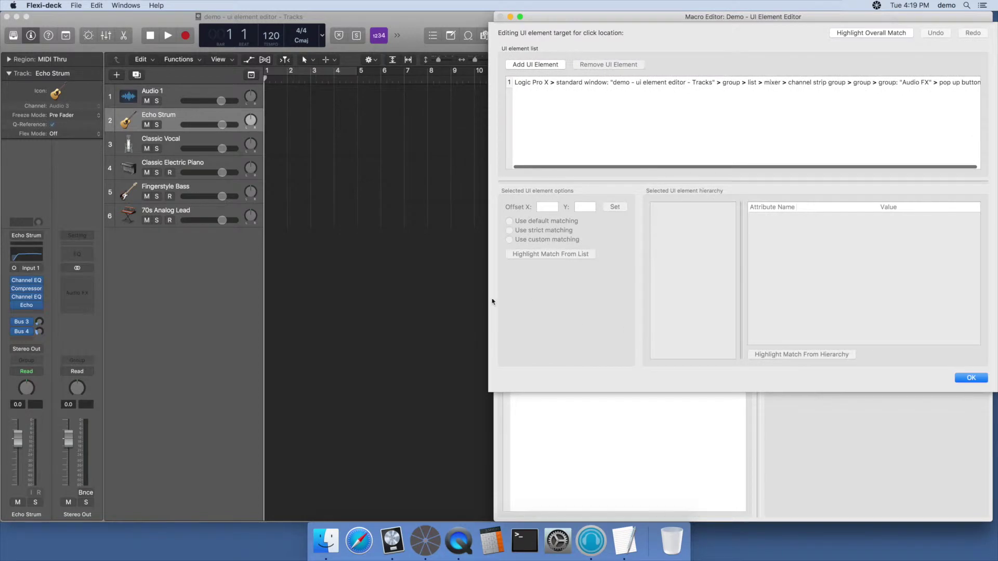
drag(495, 298, 504, 300)
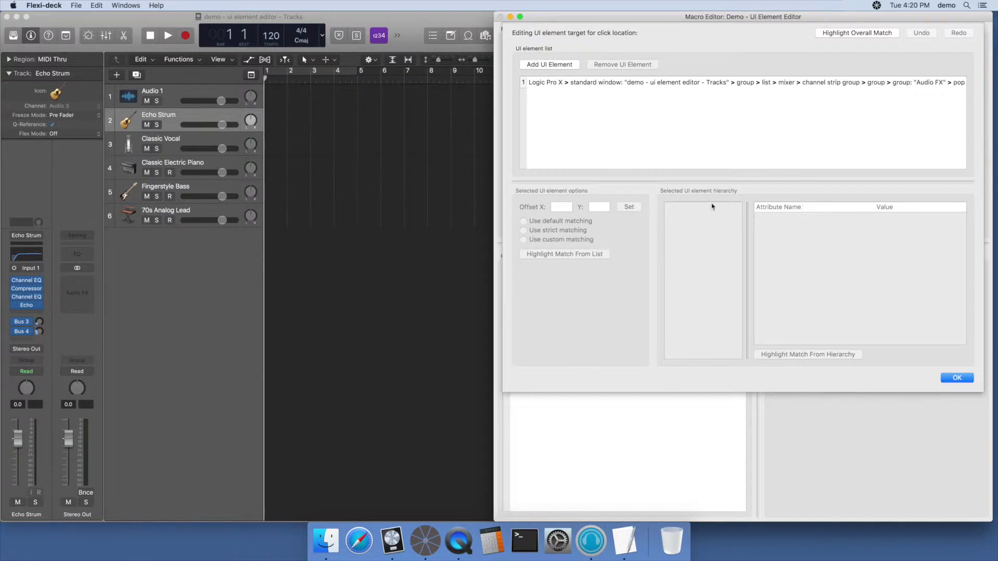
click(852, 34)
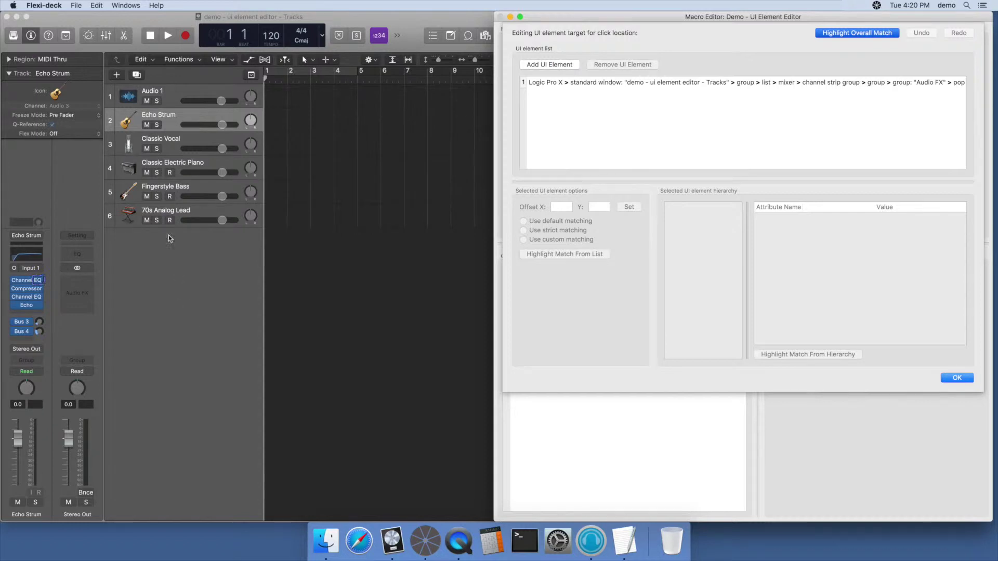
click(183, 92)
click(183, 92)
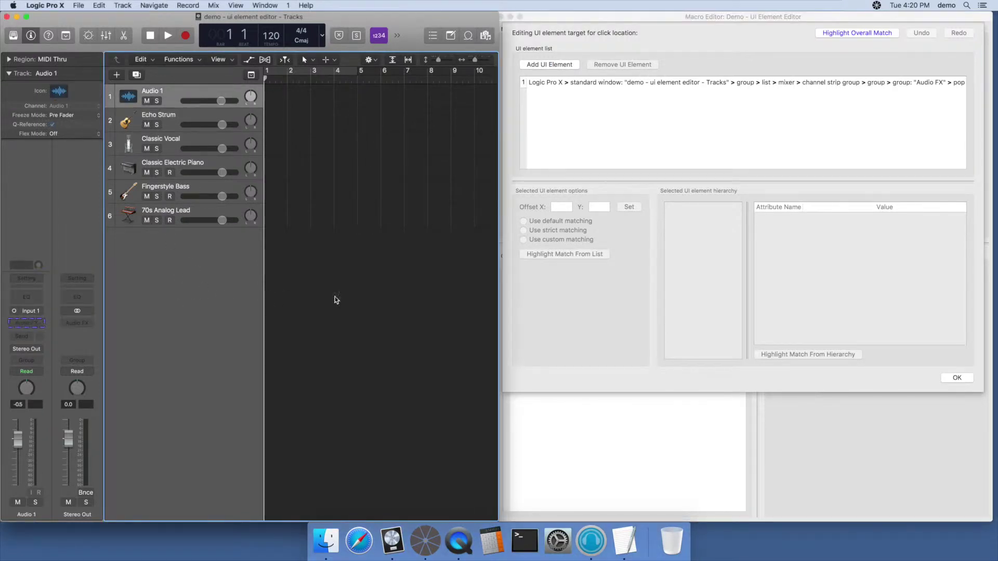
click(582, 284)
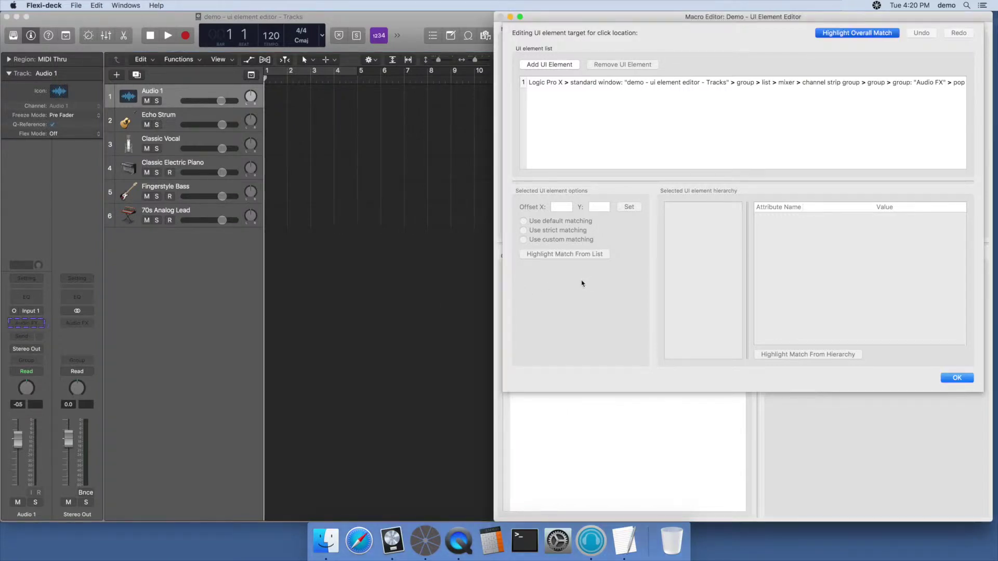
Step: Set the existing UI element to strict matching and add the empty Audio FX slot of the Echo Strum track as a second element
click(618, 89)
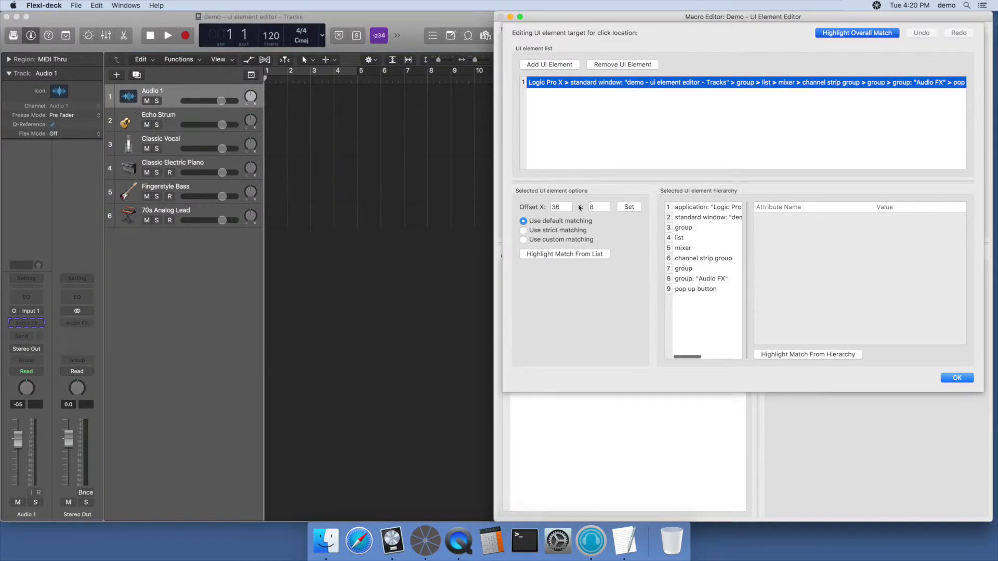
click(574, 232)
click(210, 114)
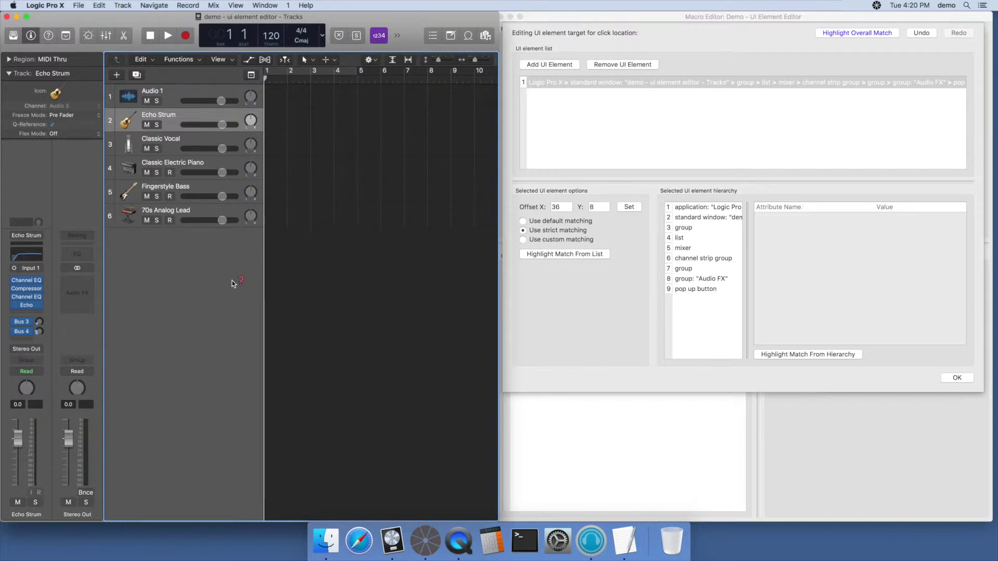
click(540, 66)
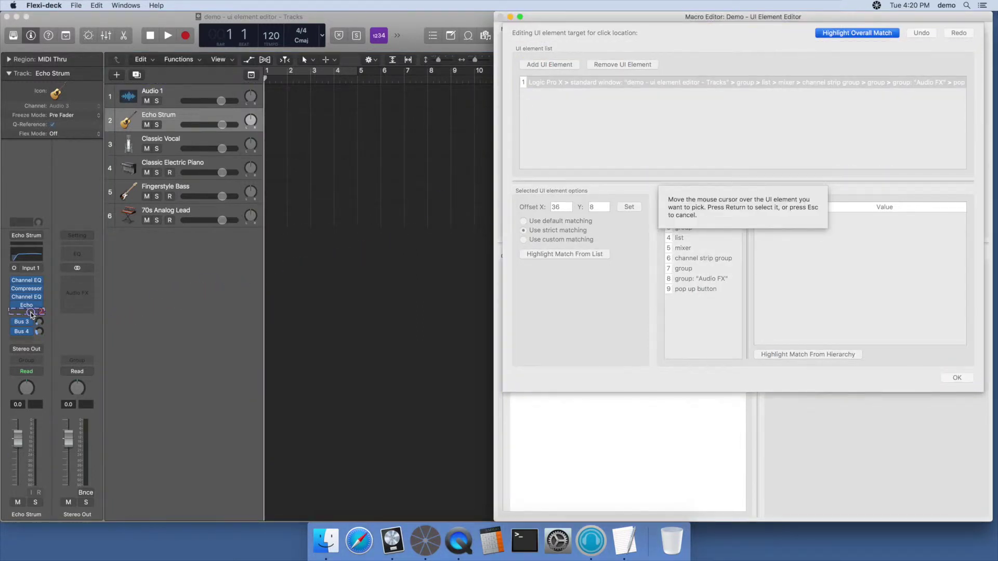
key(Return)
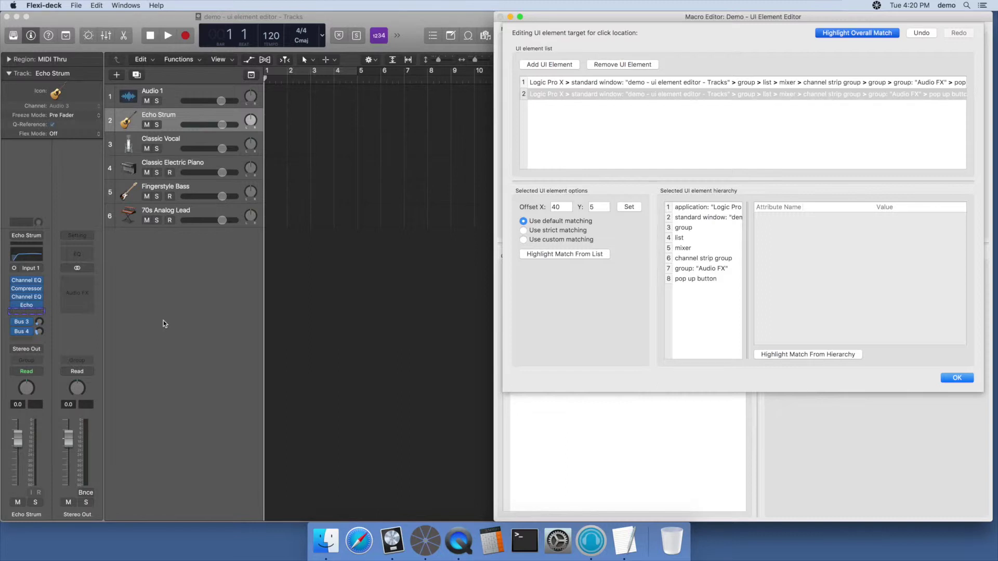
Step: Check the overall match on the Audio 1, Classic Vocal and Classic Electric Piano tracks, and highlight the first UI element's individual match
click(190, 92)
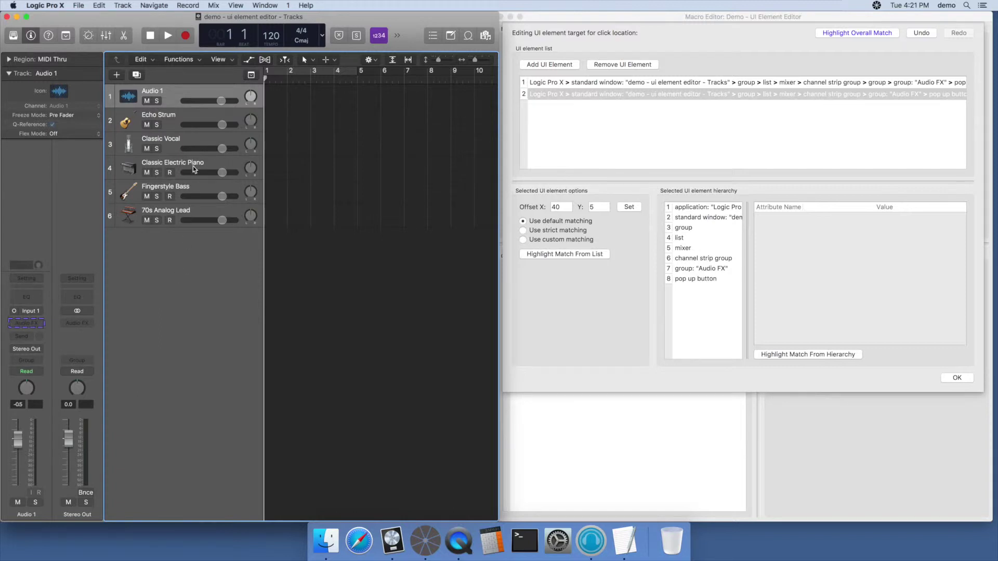
click(199, 139)
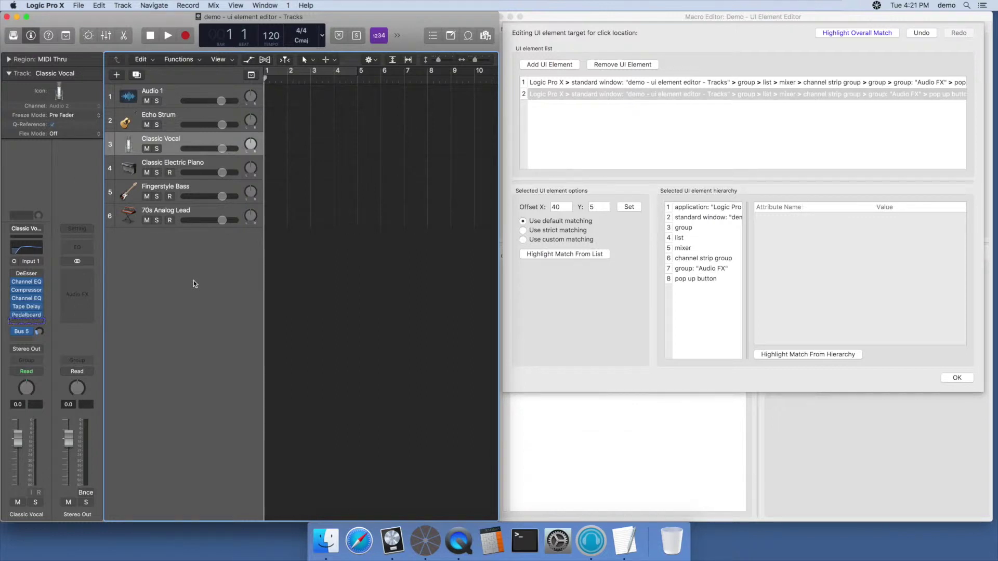
click(212, 165)
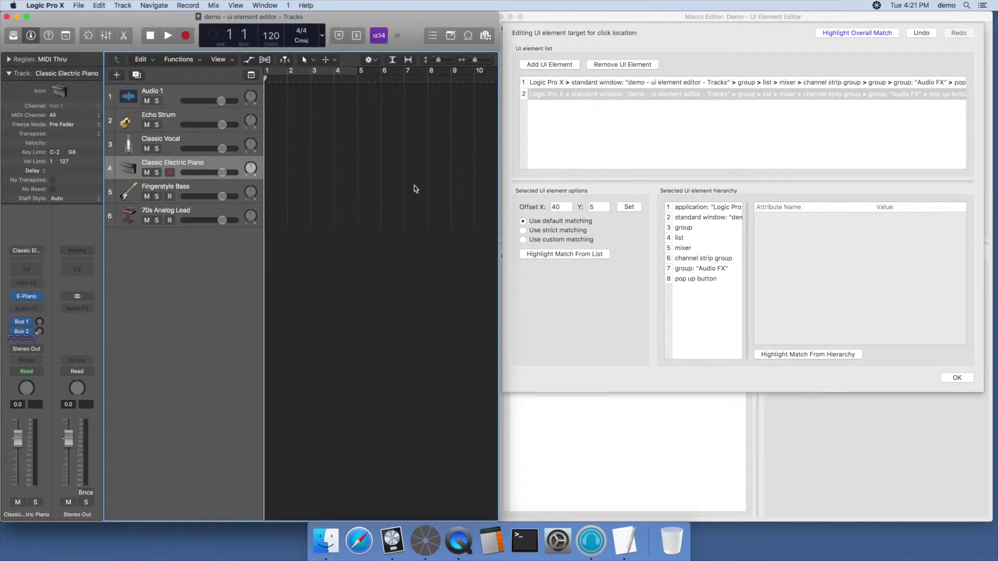
click(594, 85)
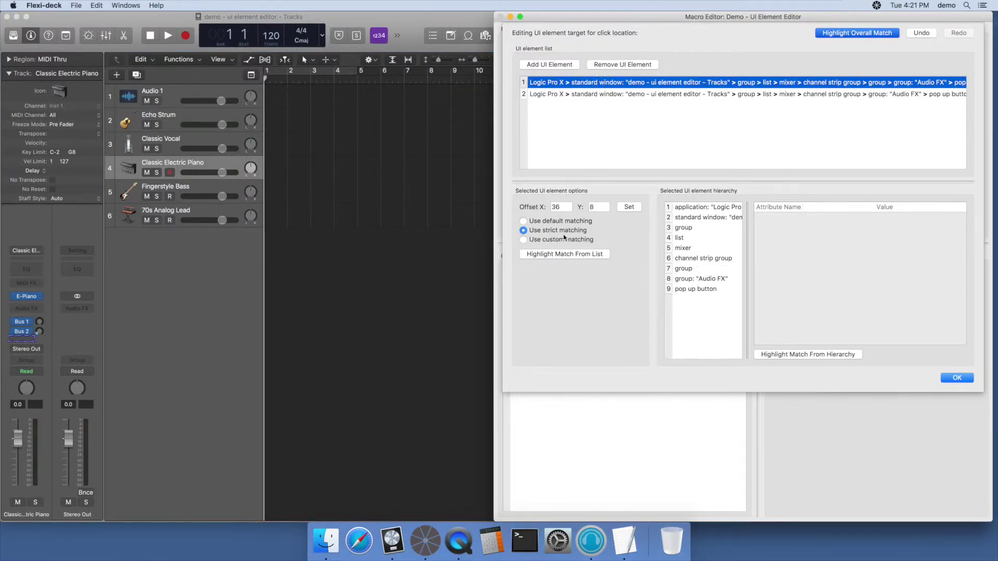
click(557, 254)
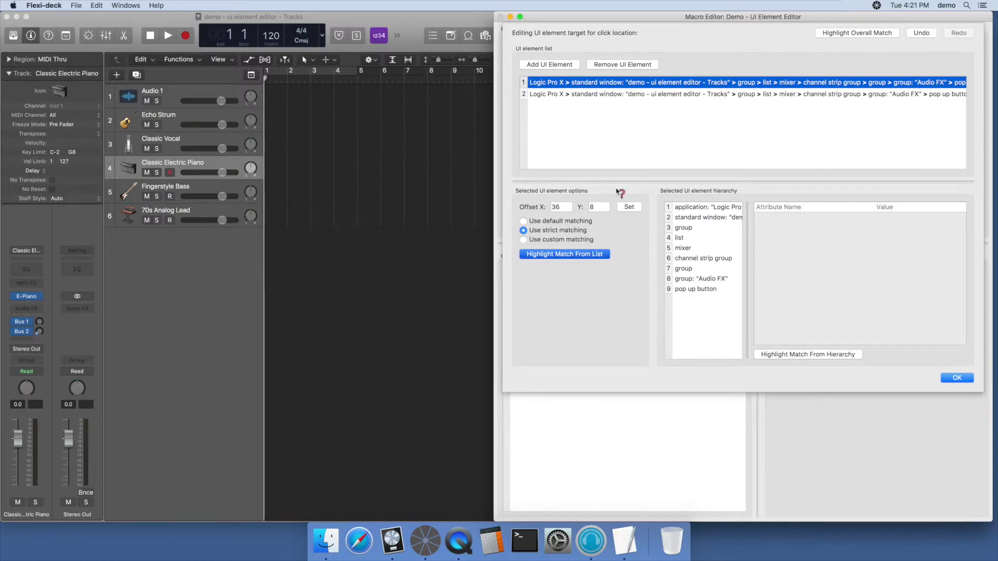
Step: Try strict matching on the second UI element, checking its match on the Echo Strum, Classic Vocal and Classic Electric Piano tracks
click(651, 95)
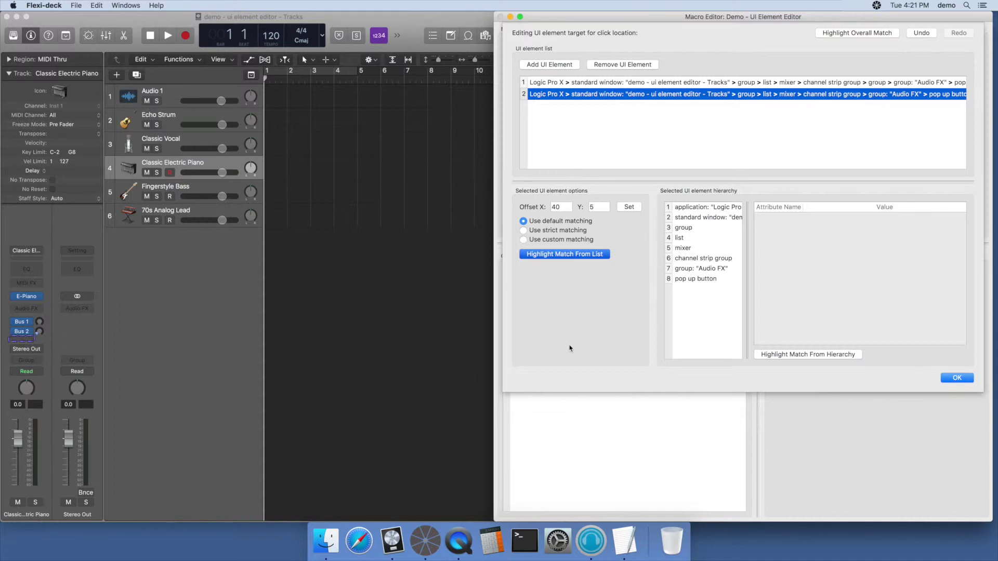
click(557, 231)
click(184, 117)
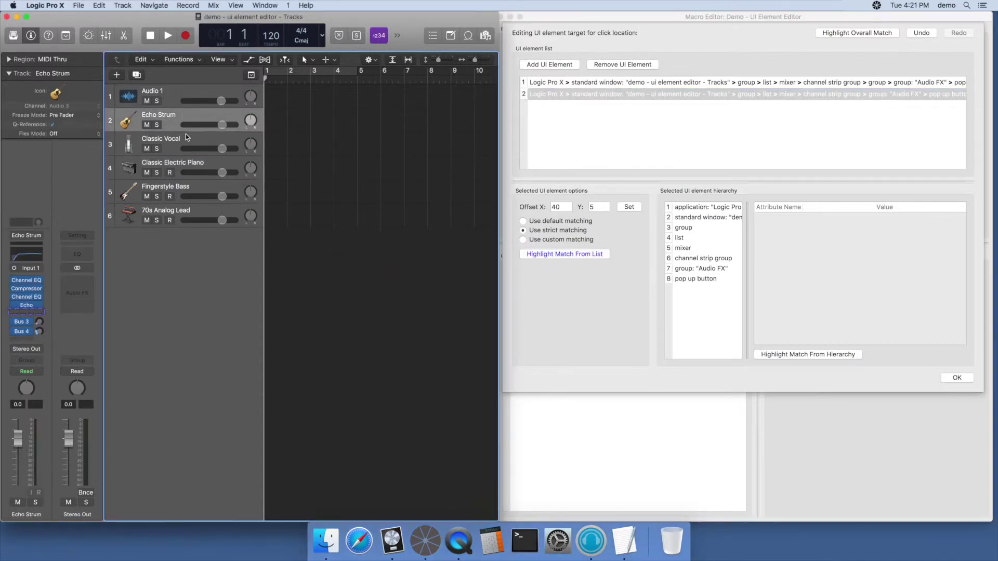
click(187, 138)
click(203, 166)
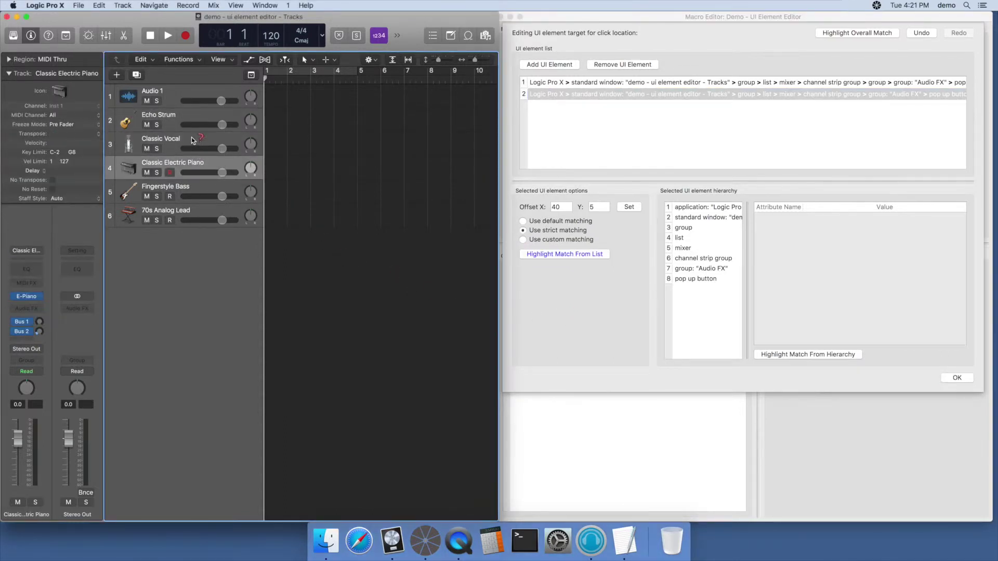
click(193, 139)
click(196, 111)
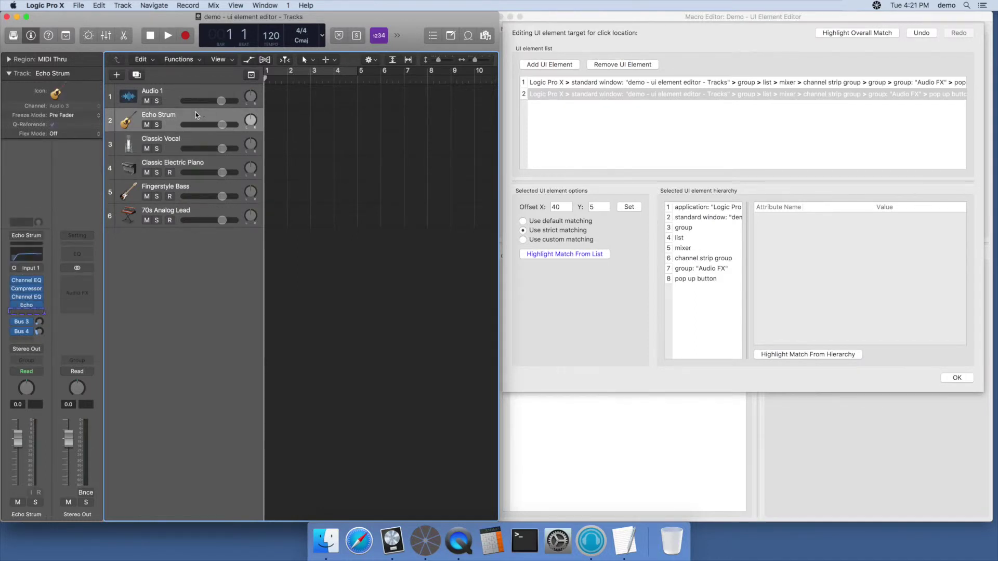
click(198, 142)
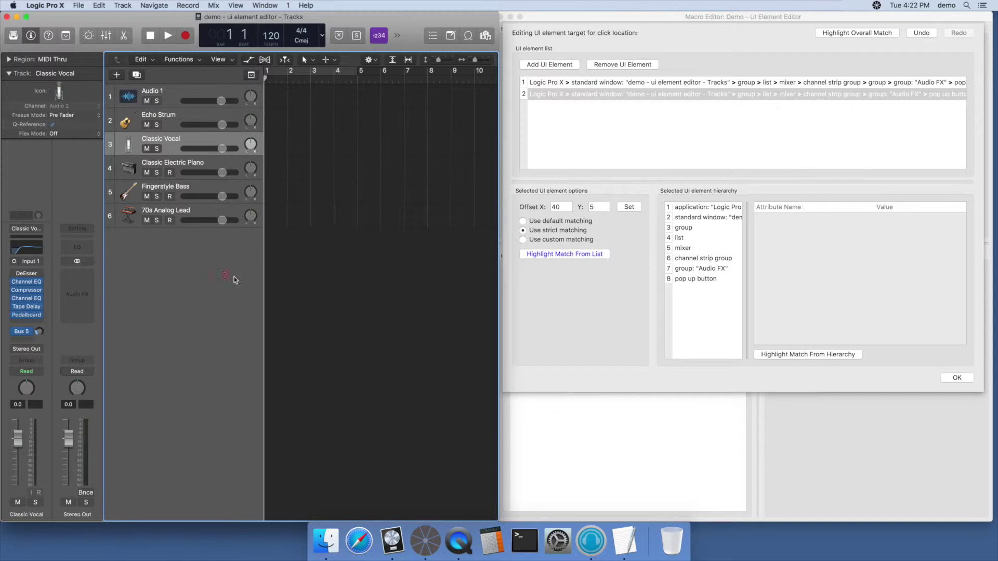
Step: Switch the second UI element to custom matching and examine the attributes of its group, list, mixer and standard window levels
click(552, 240)
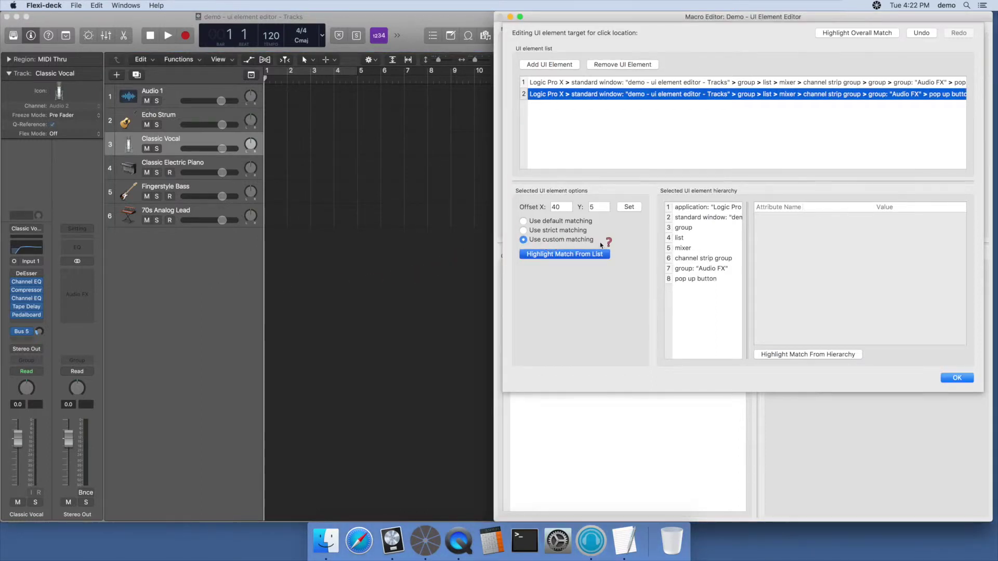
click(694, 229)
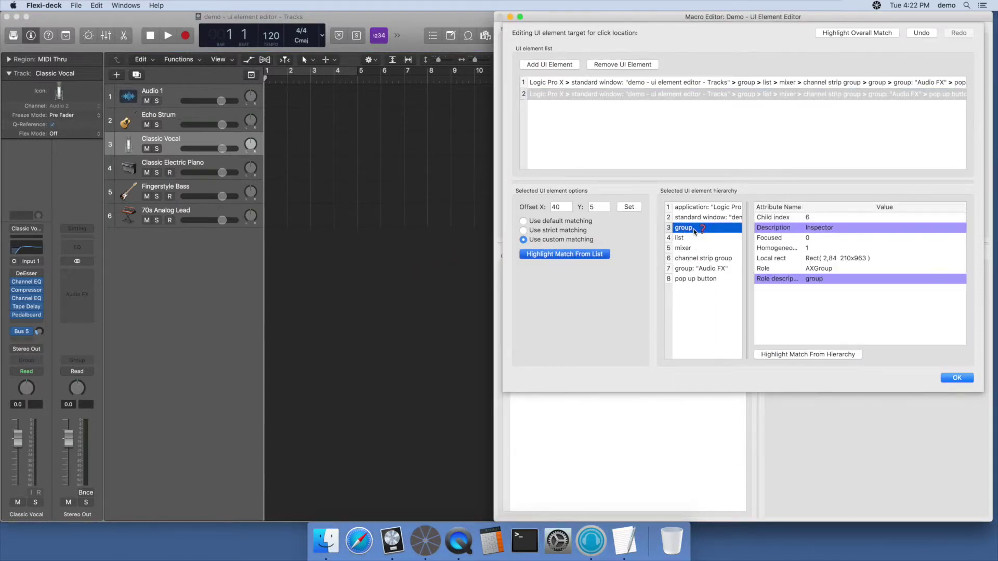
click(694, 240)
click(697, 250)
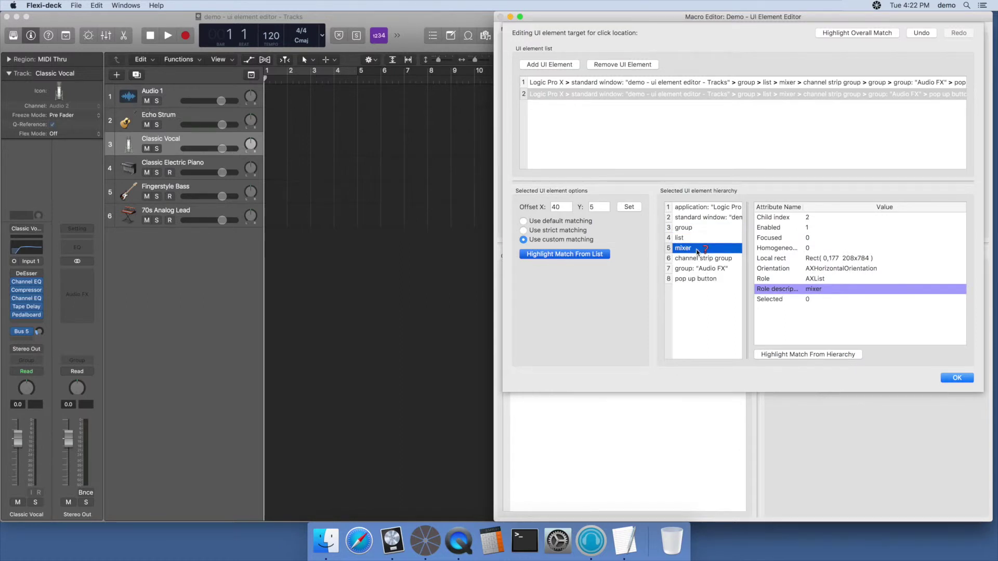
click(699, 238)
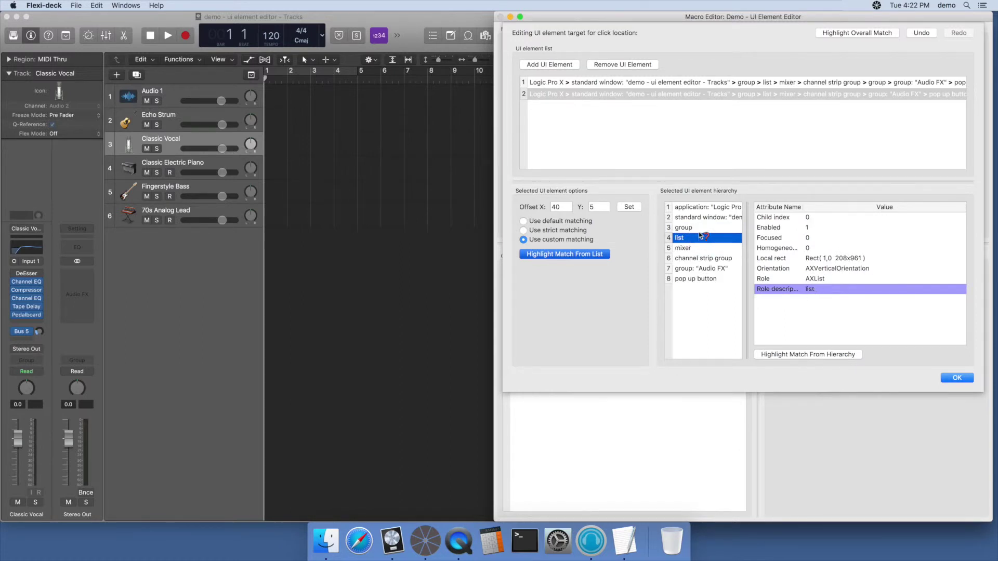
click(708, 218)
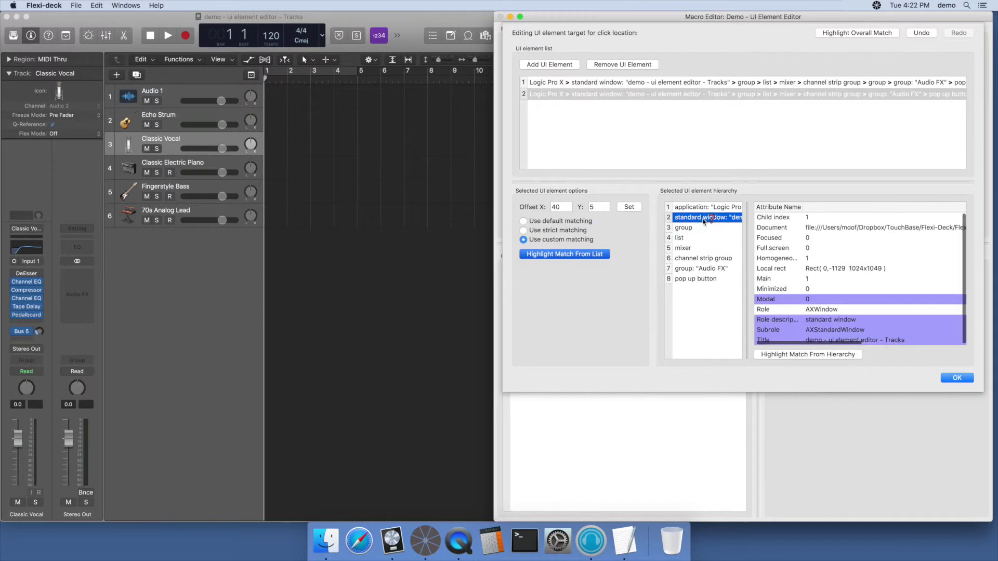
Step: Highlight the second UI element's match at the standard window, group, list and mixer levels of its hierarchy
click(793, 357)
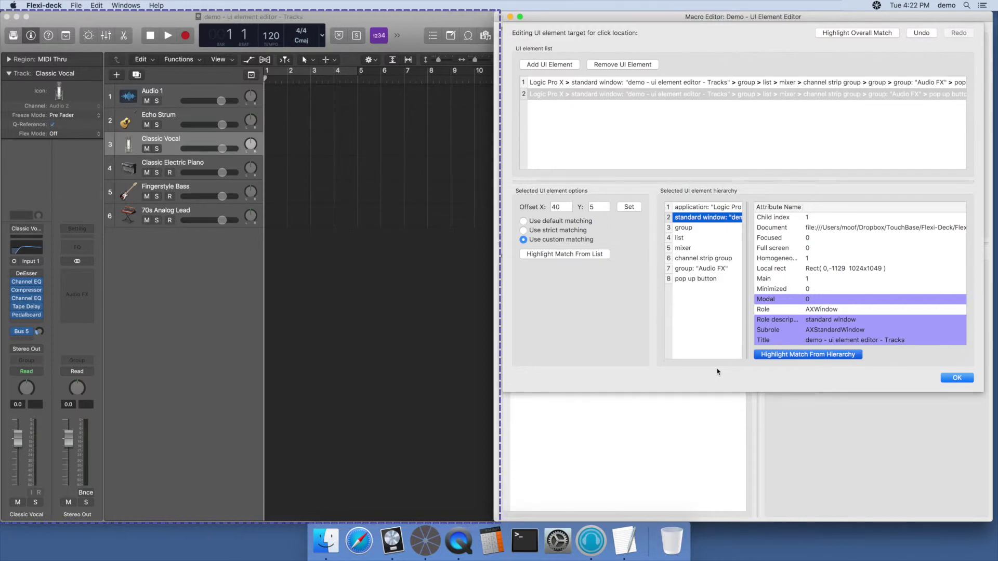
click(698, 229)
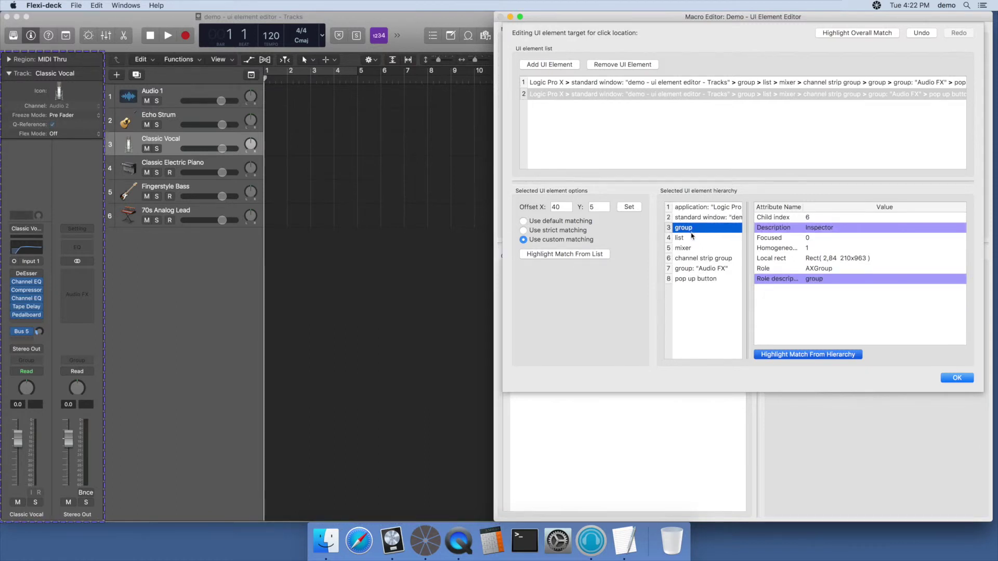
click(692, 239)
click(691, 249)
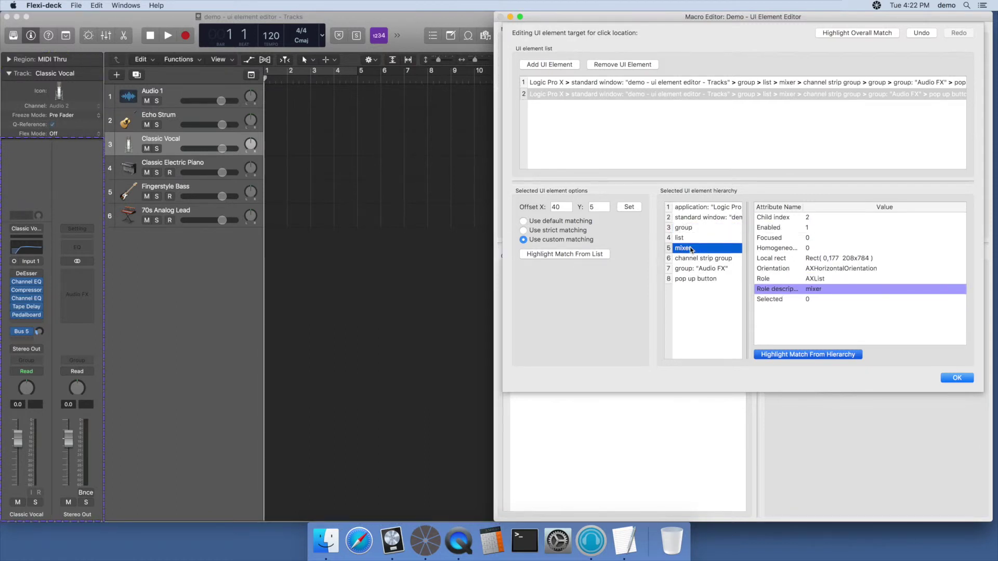
Step: Make the second element's channel strip group match by child index instead of by description
click(695, 260)
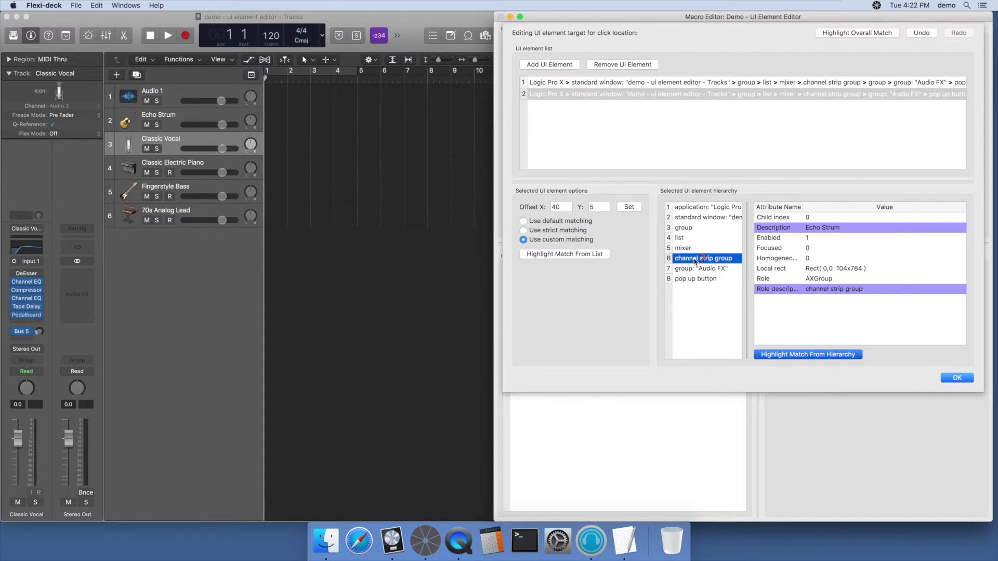
click(775, 230)
click(774, 218)
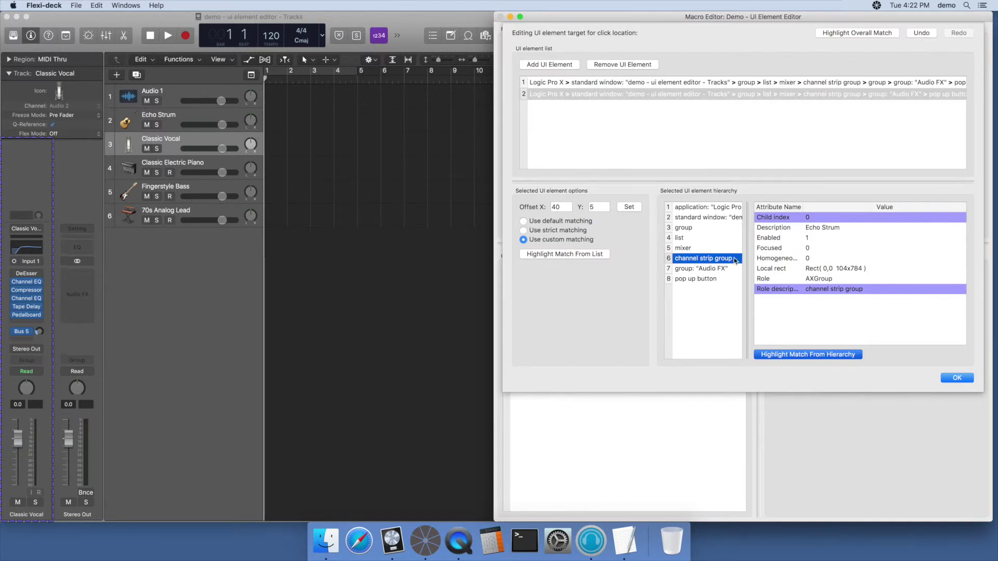
Step: Try a child index of 1 on the channel strip group and set it back to 0
double_click(813, 217)
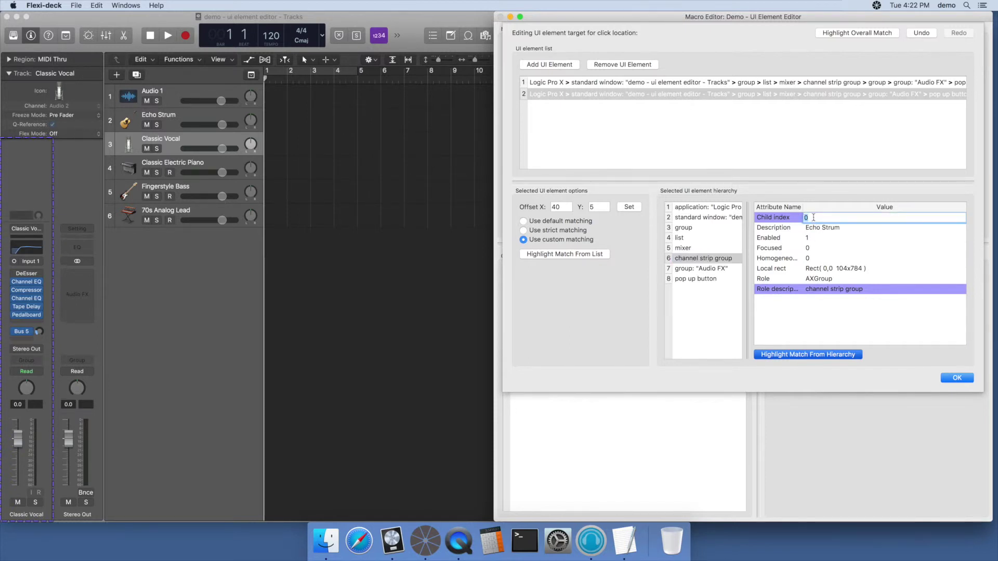
key(Return)
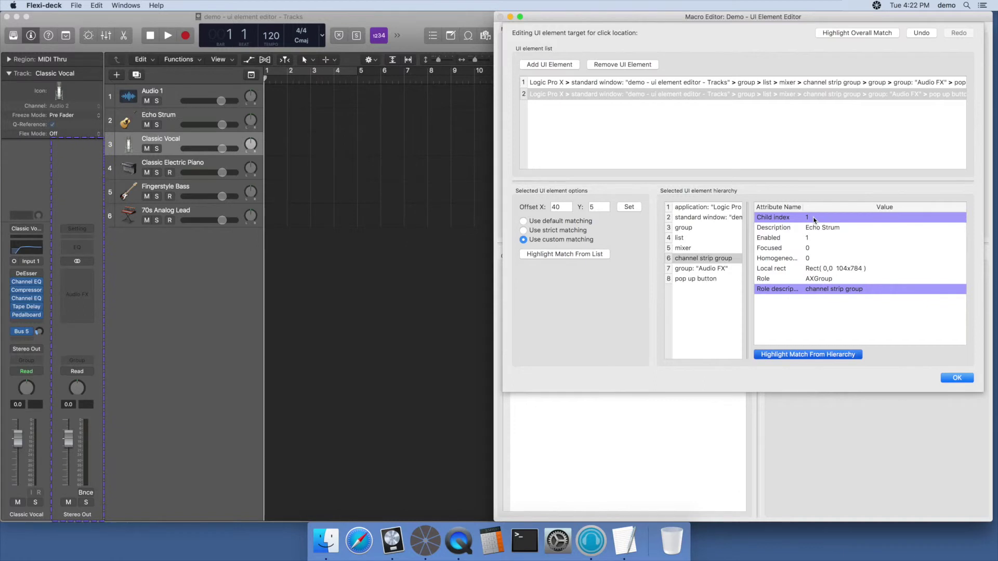
double_click(813, 218)
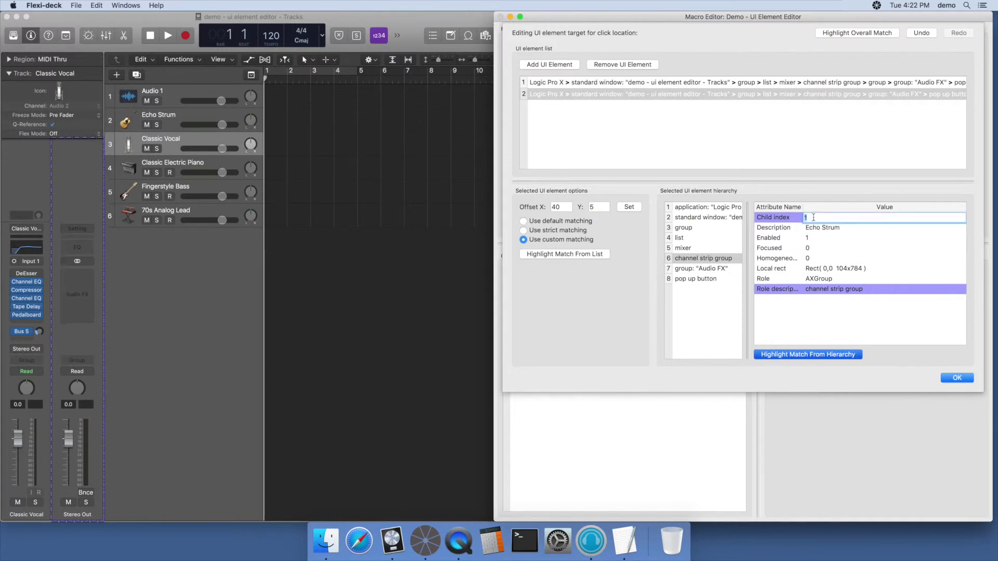
text(0)
key(Return)
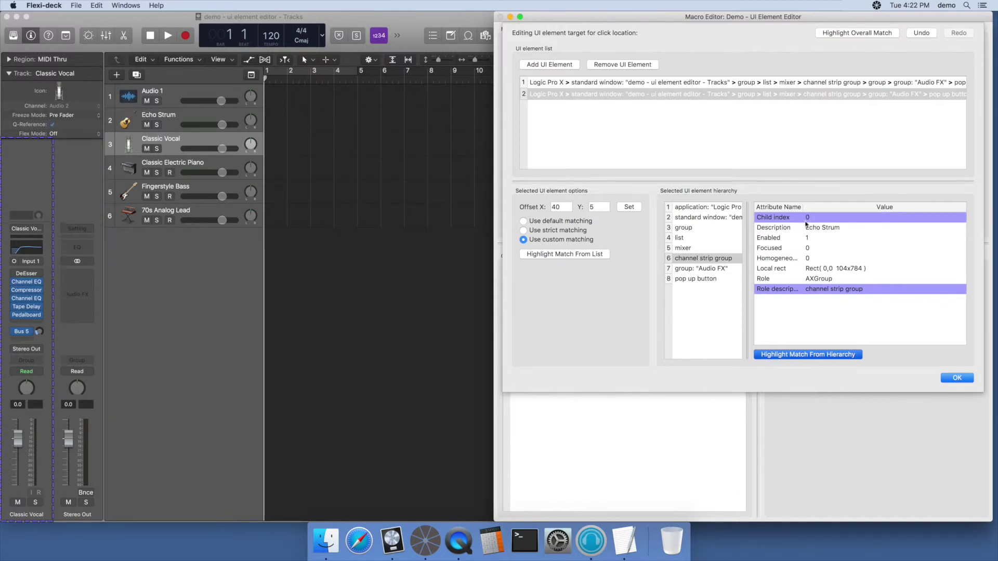
Step: Highlight the Audio FX group and pop up button matches, and check the overall match on Audio 1 and Classic Electric Piano
click(696, 271)
click(695, 280)
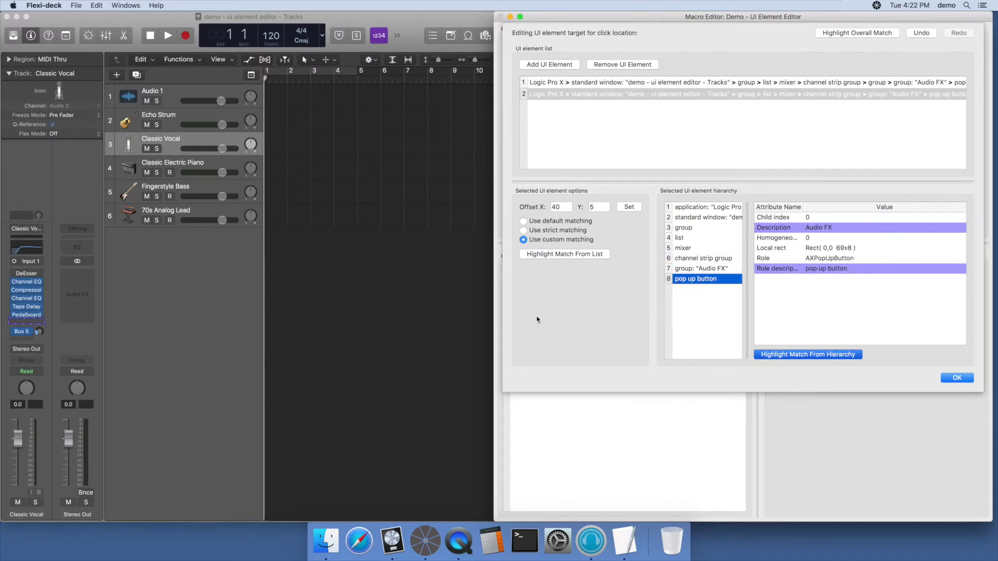
click(837, 33)
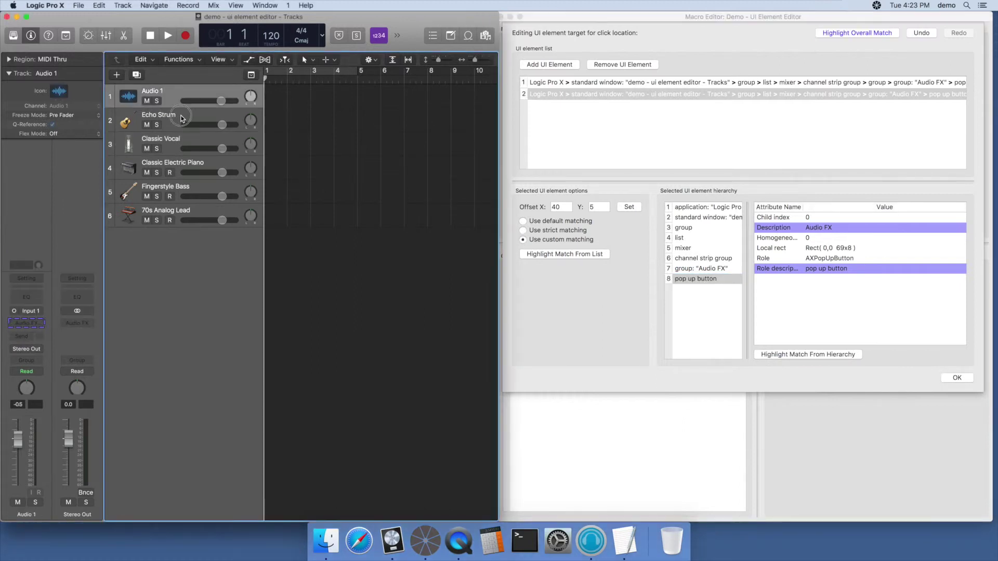
click(201, 166)
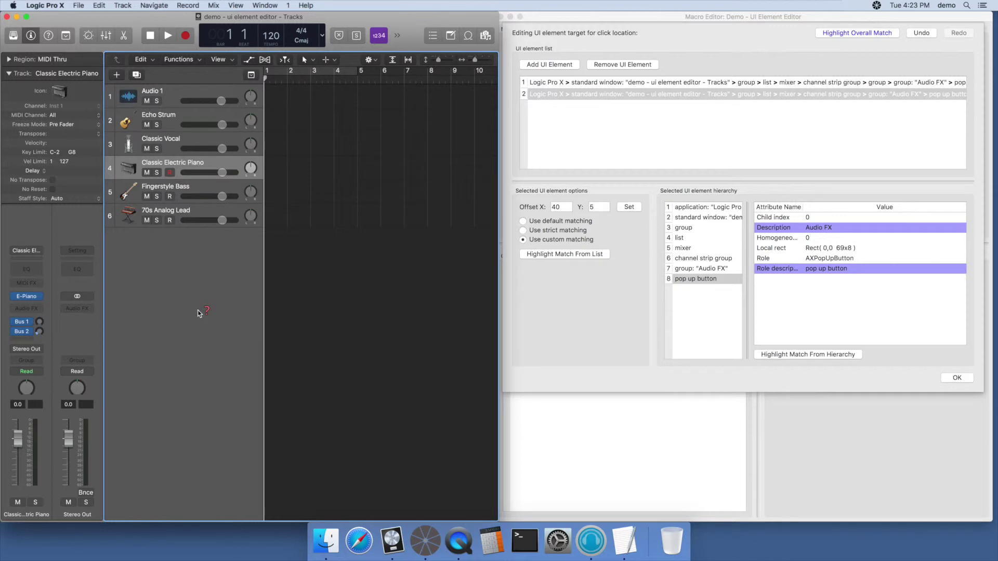
Step: Add the empty Audio FX slot of the Classic Electric Piano track as a third UI element
click(875, 24)
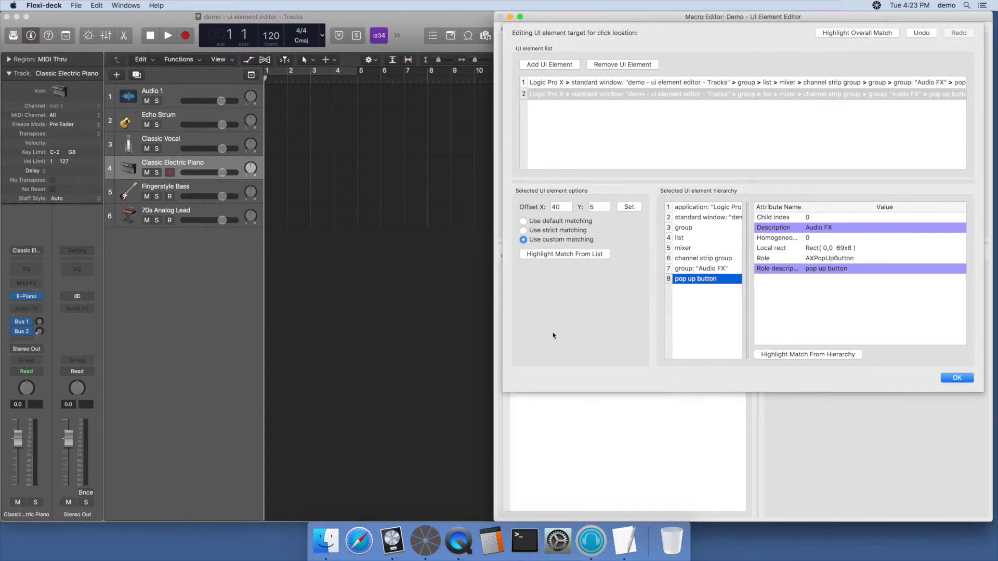
click(567, 65)
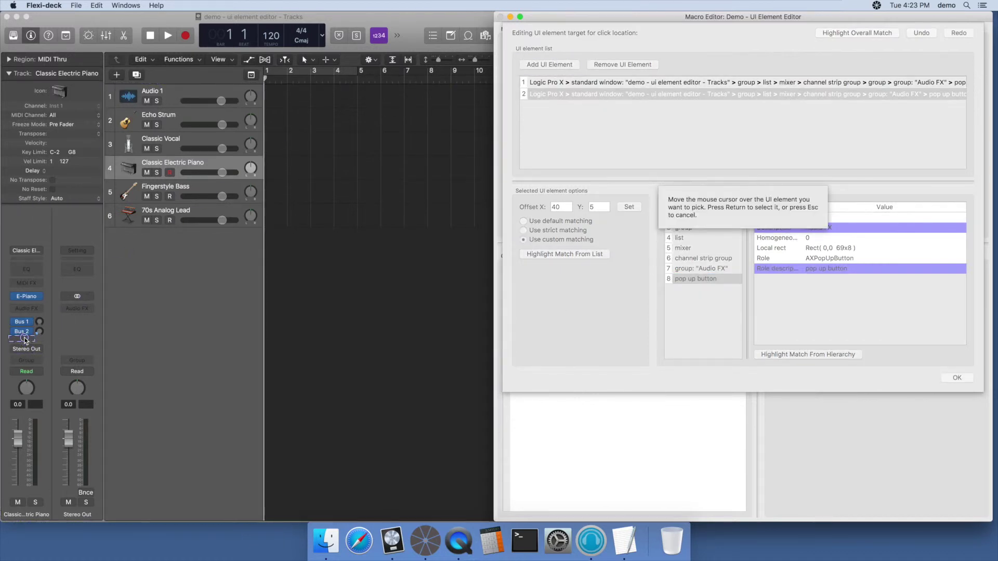
key(Return)
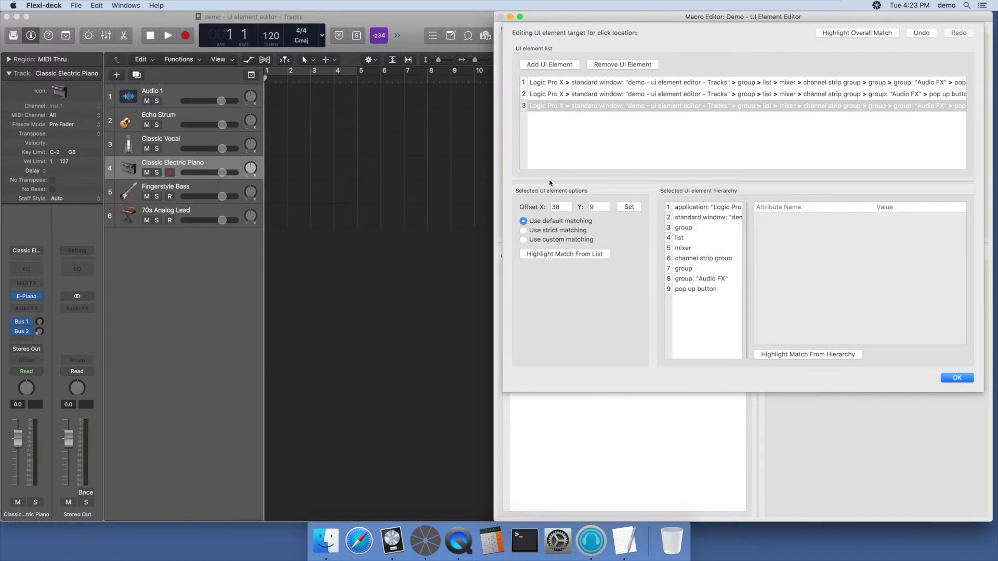
Step: Check the third element's individual match on the Classic Electric Piano, Fingerstyle Bass and 70s Analog Lead tracks
click(569, 255)
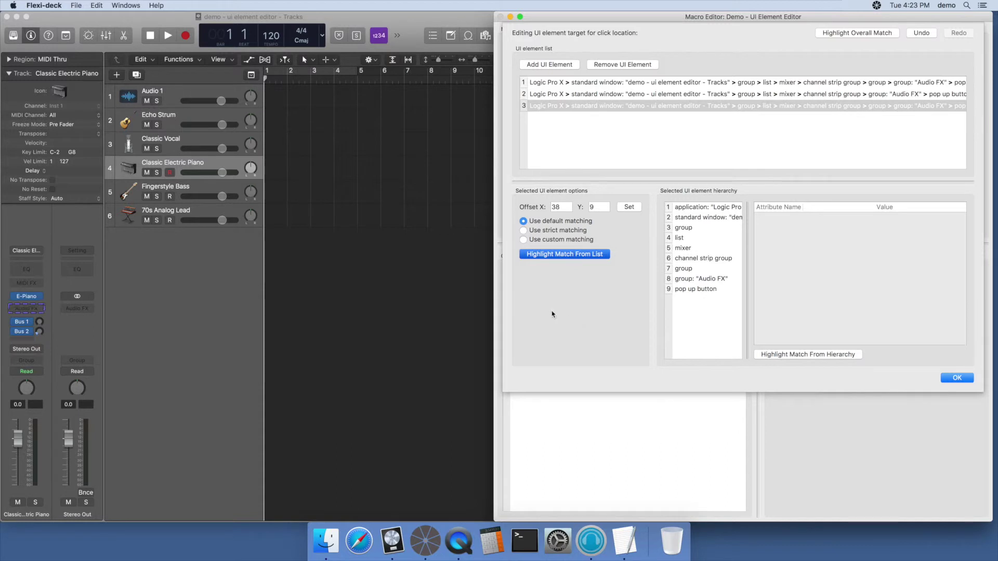
click(186, 187)
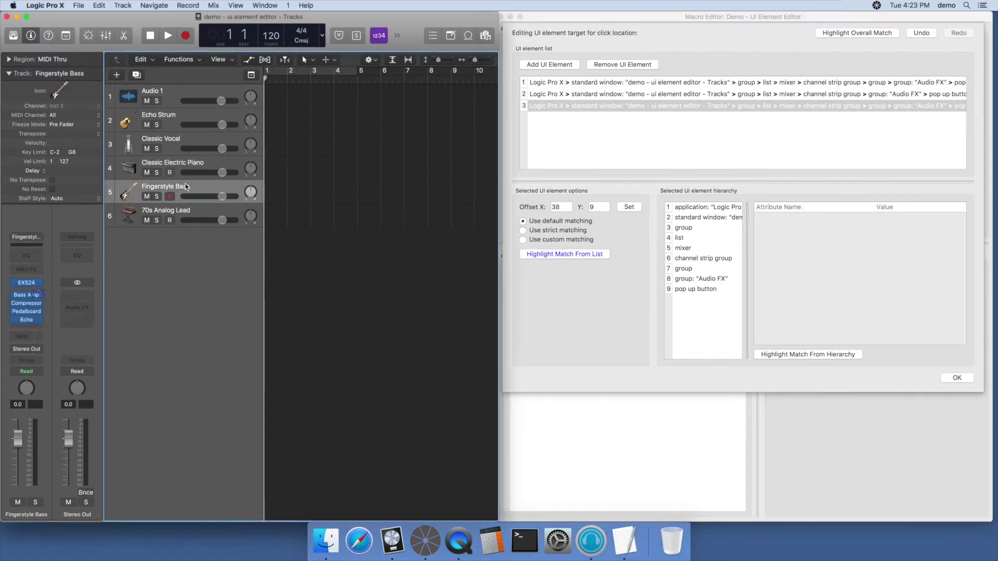
click(205, 214)
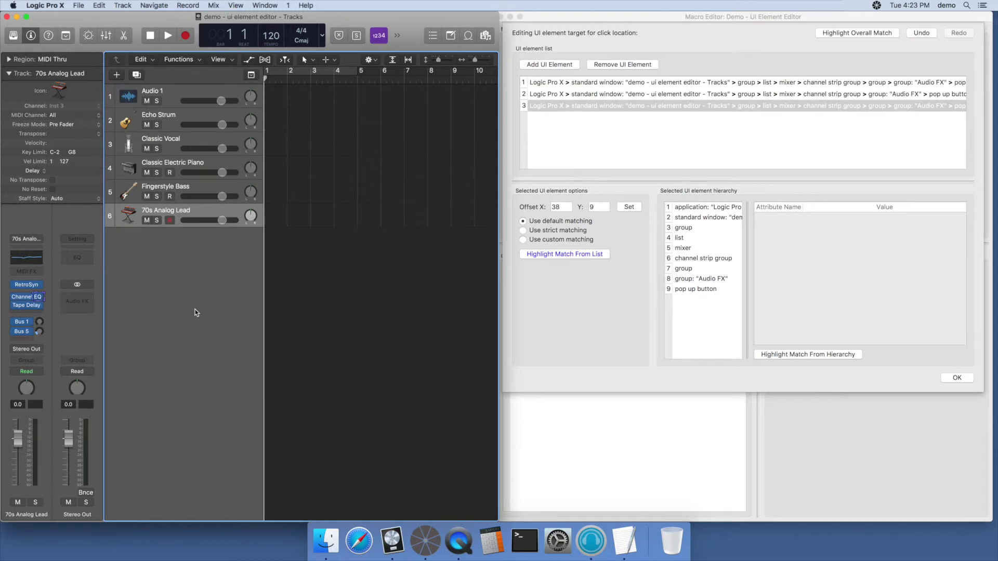
Step: Set the third element to strict matching and add the empty Audio FX slot of 70s Analog Lead as a fourth element
click(575, 105)
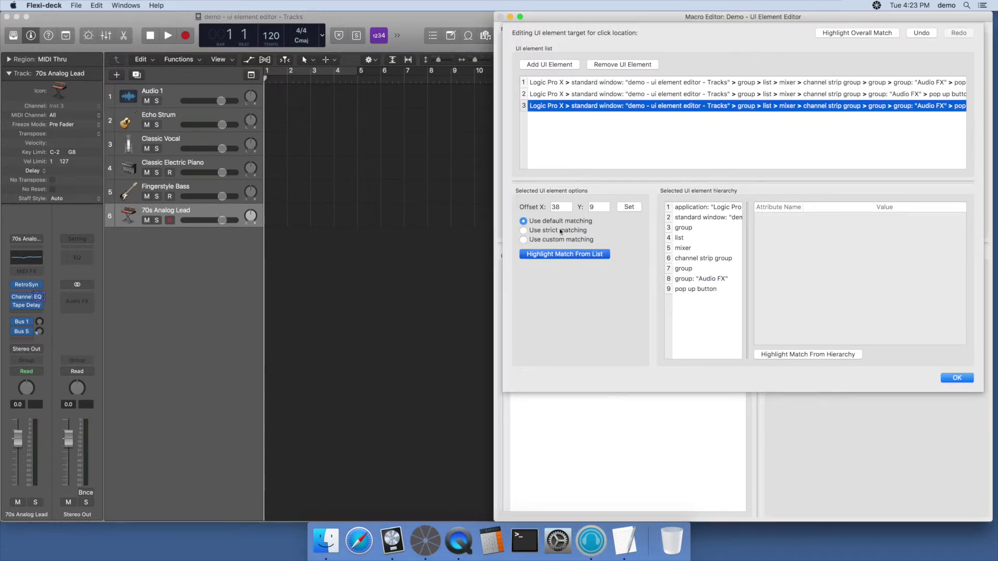
click(559, 231)
click(577, 64)
key(Return)
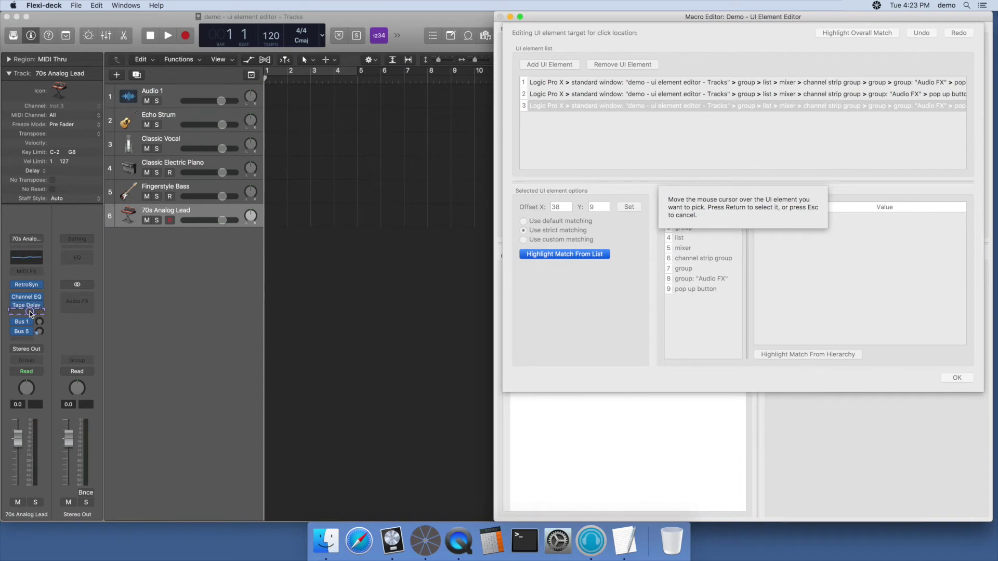
Step: Switch the fourth element to custom matching and match its channel strip group by child index instead of description
click(584, 119)
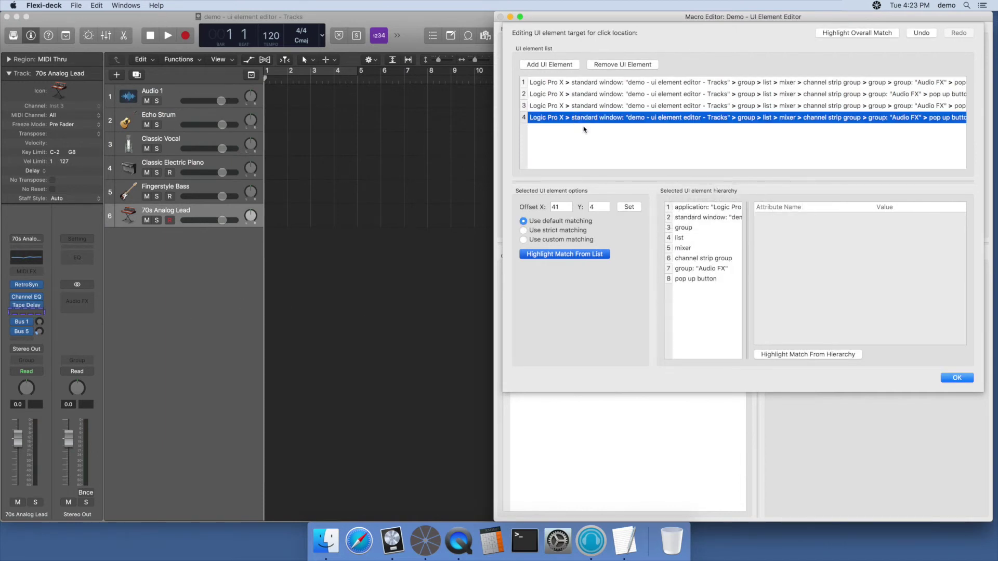
click(557, 240)
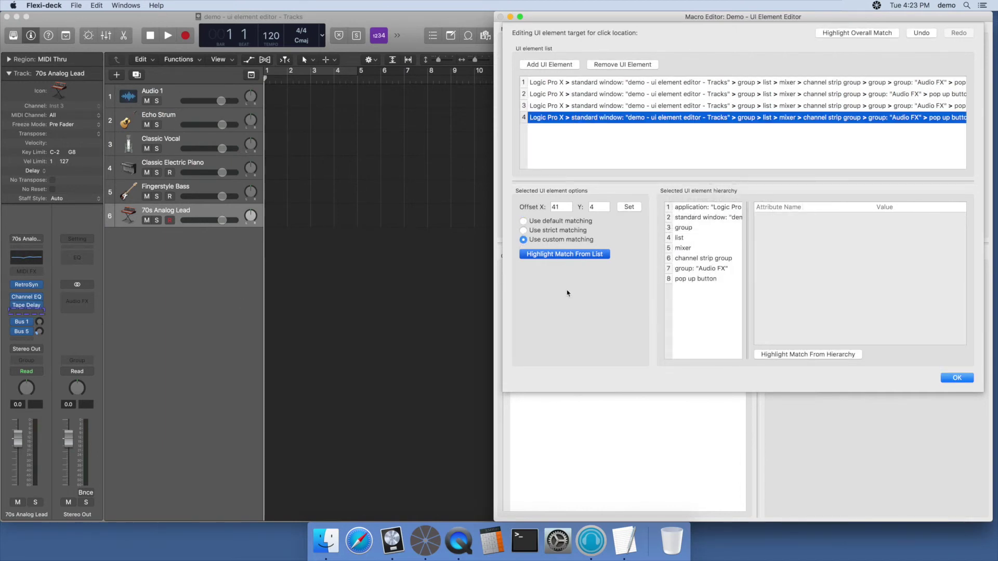
click(698, 258)
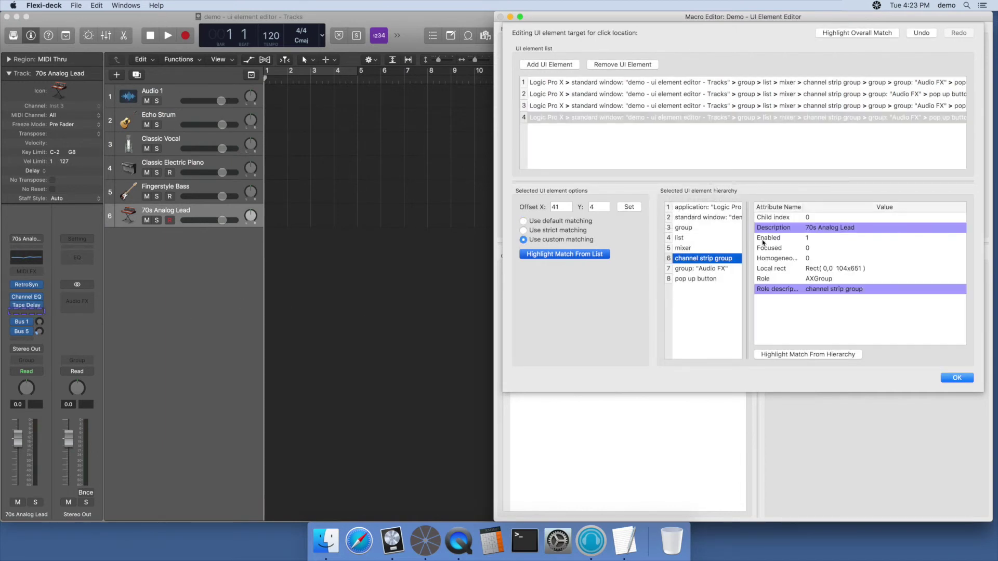
click(825, 230)
click(776, 229)
click(778, 218)
click(819, 355)
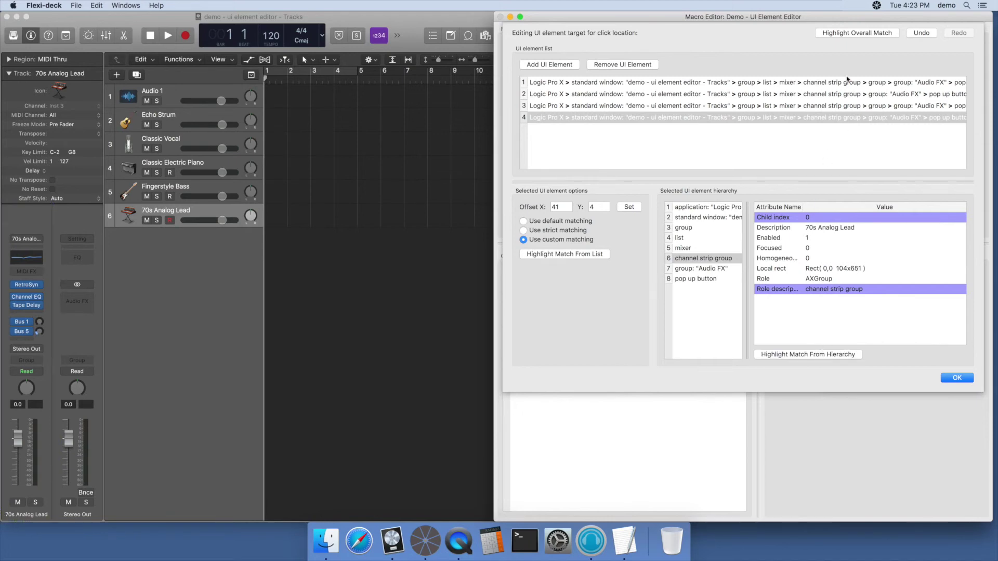
Step: Highlight the overall match and check it on each track from 70s Analog Lead up to Audio 1
click(836, 35)
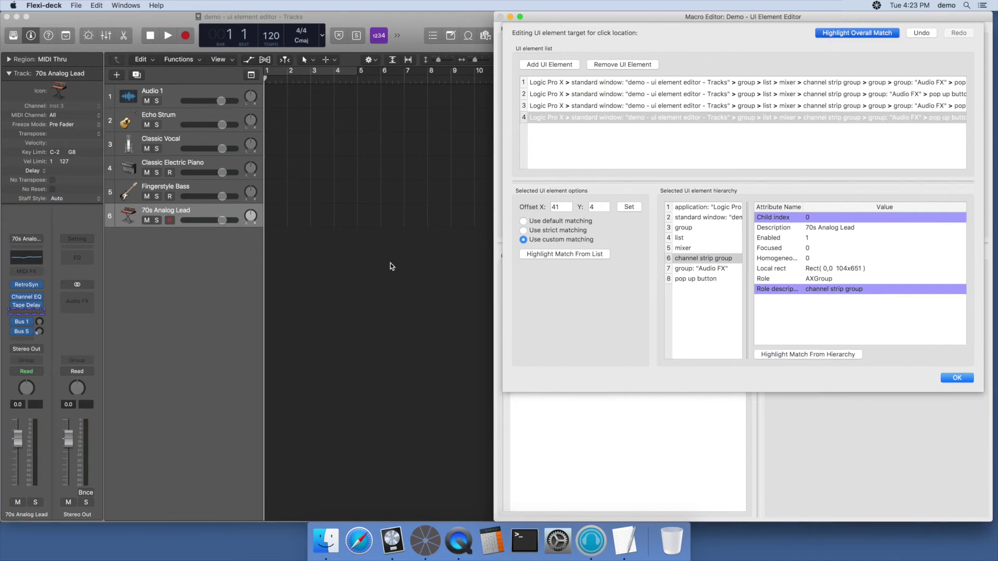
click(192, 185)
click(200, 163)
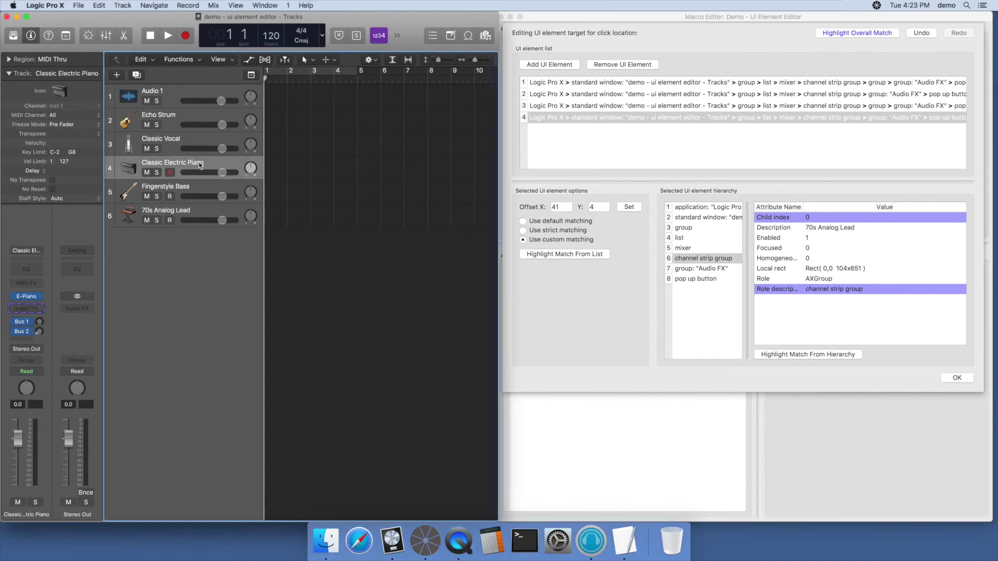
click(192, 137)
click(195, 118)
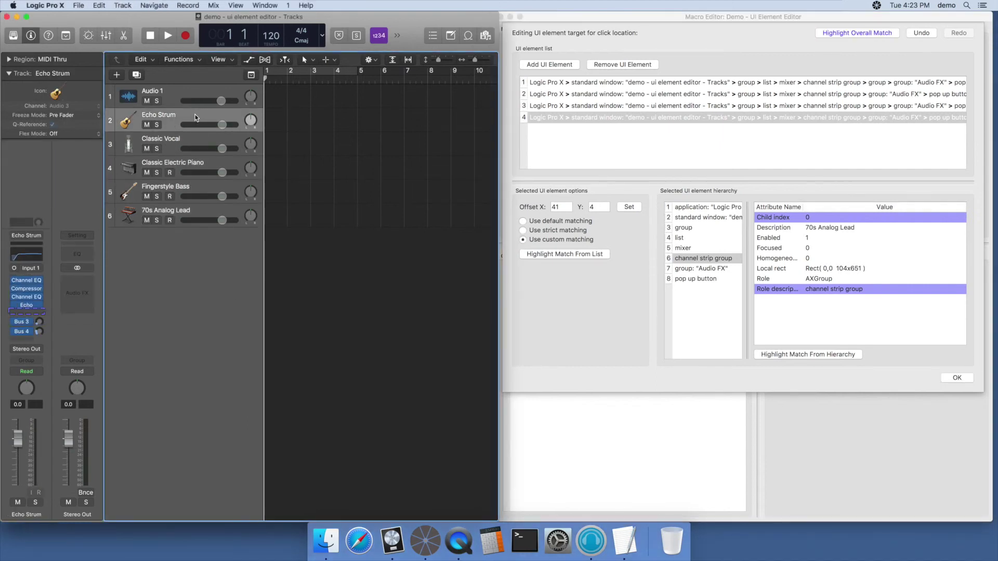
click(194, 89)
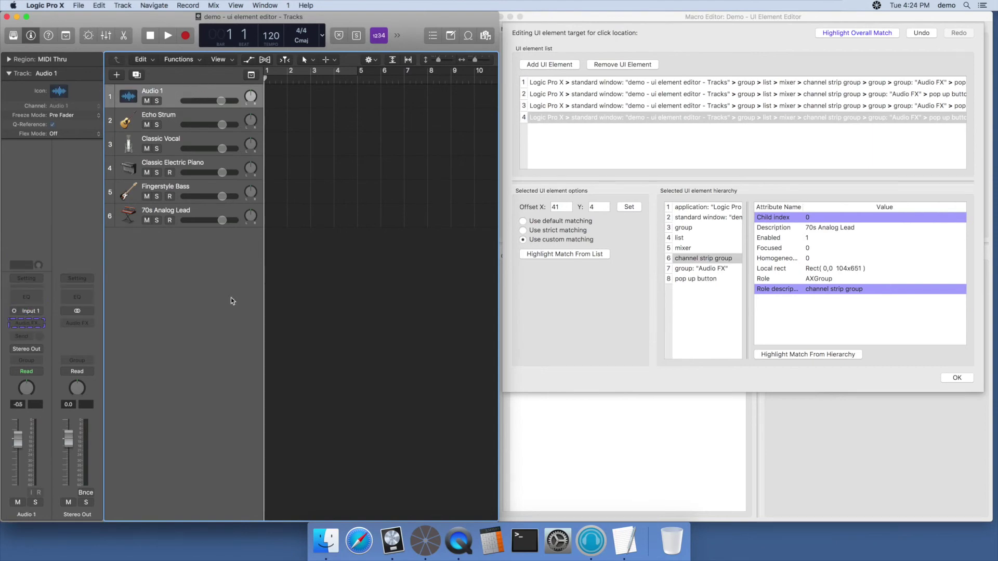
Step: Accept the UI element list and open the Add Channel EQ plug-in macro from the Add plug-ins folder
click(957, 379)
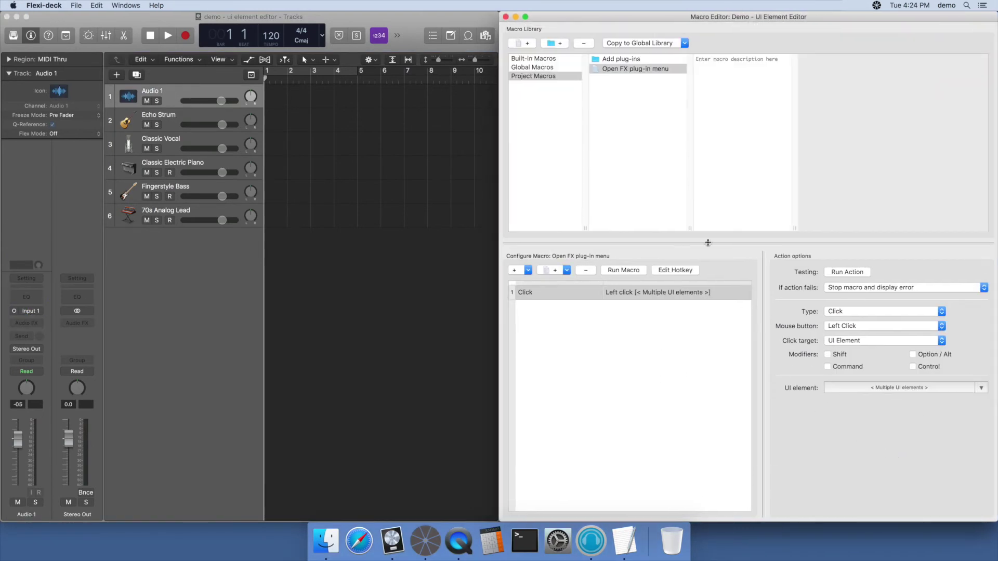
click(626, 62)
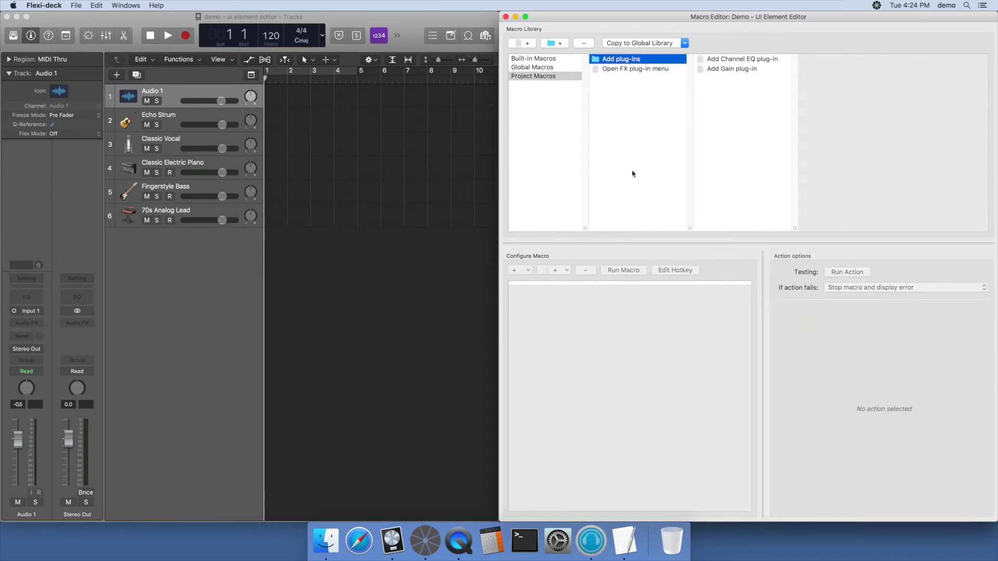
click(711, 60)
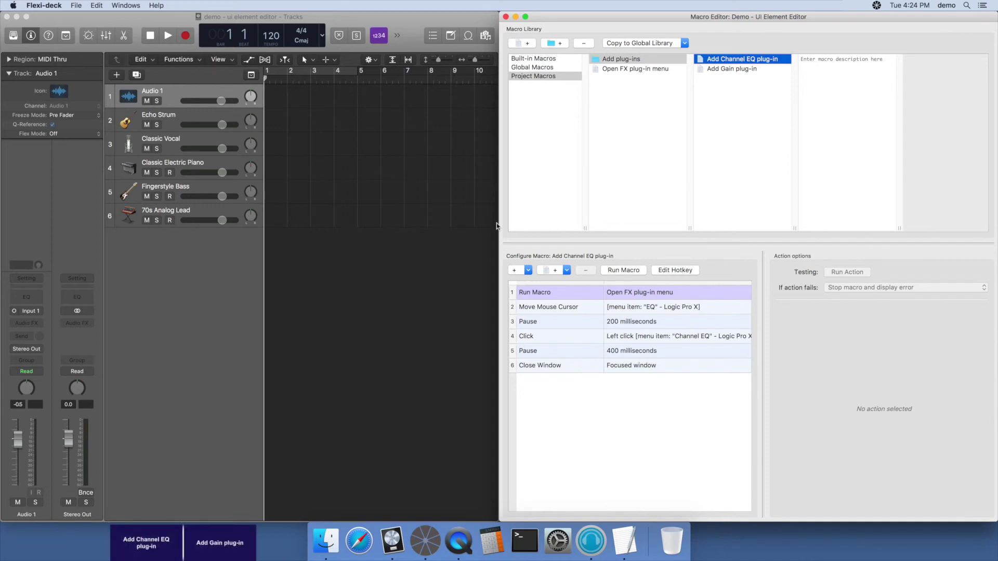
Step: Switch to Logic Pro X and run the Add Channel EQ and Add Gain macros on the Audio 1 track
click(172, 415)
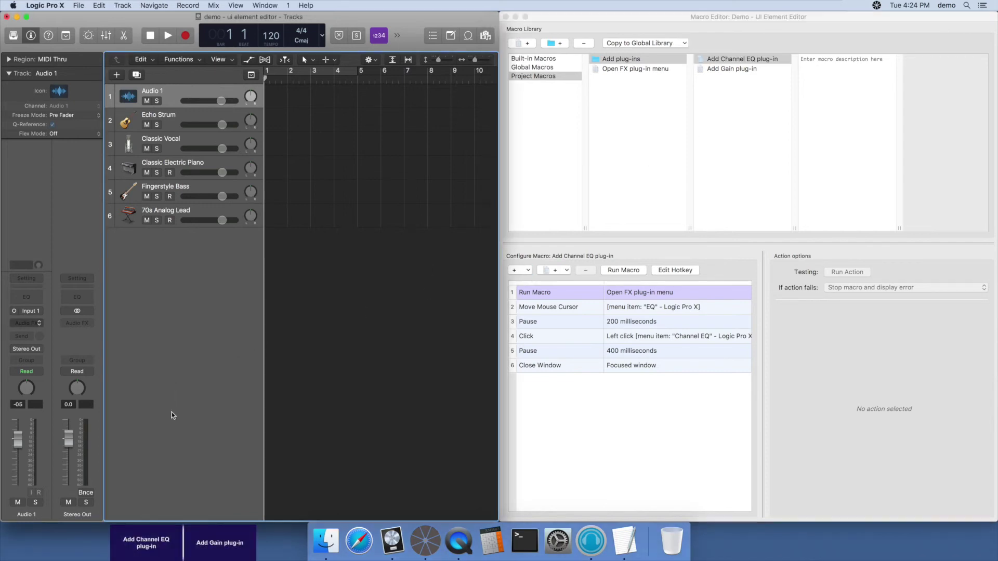
click(154, 543)
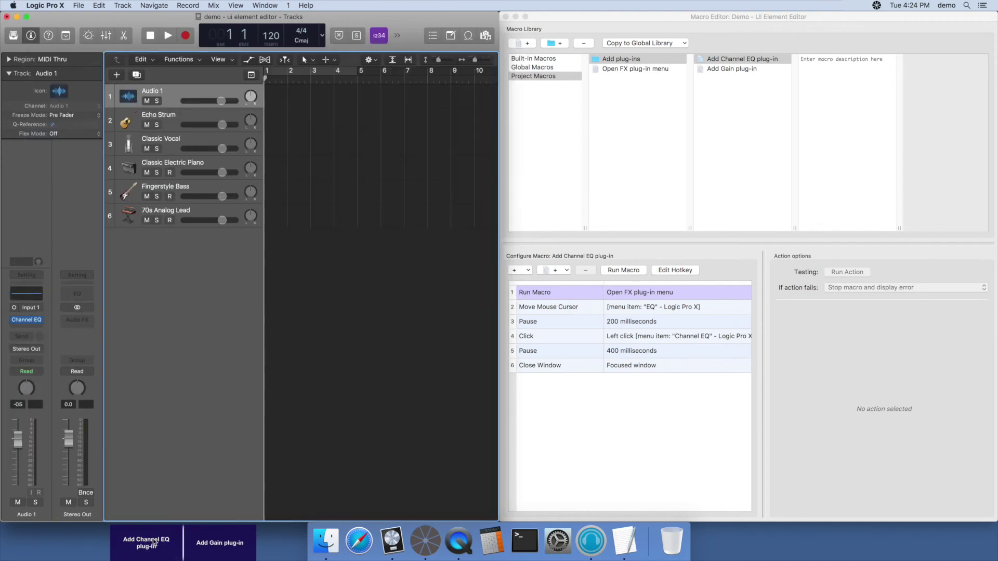
click(235, 543)
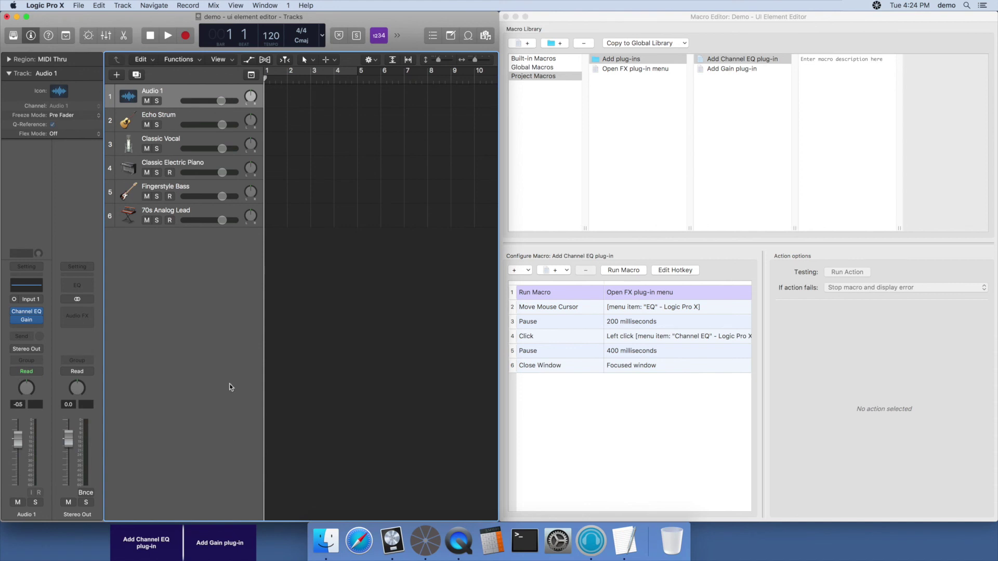
Step: Add a Gain and a Channel EQ plug-in to the Classic Vocal track with the Flexi-deck macros
click(190, 143)
click(207, 544)
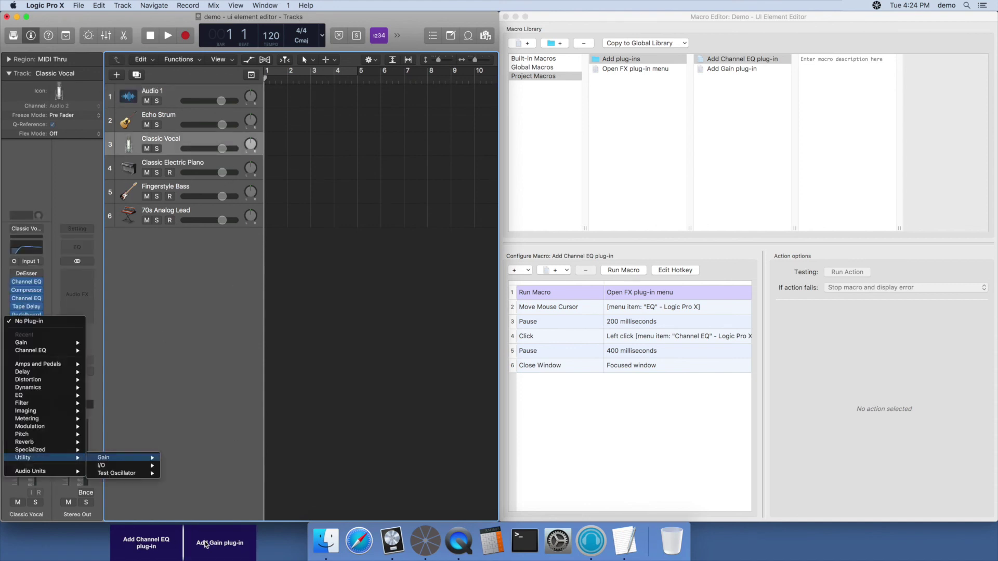
click(158, 539)
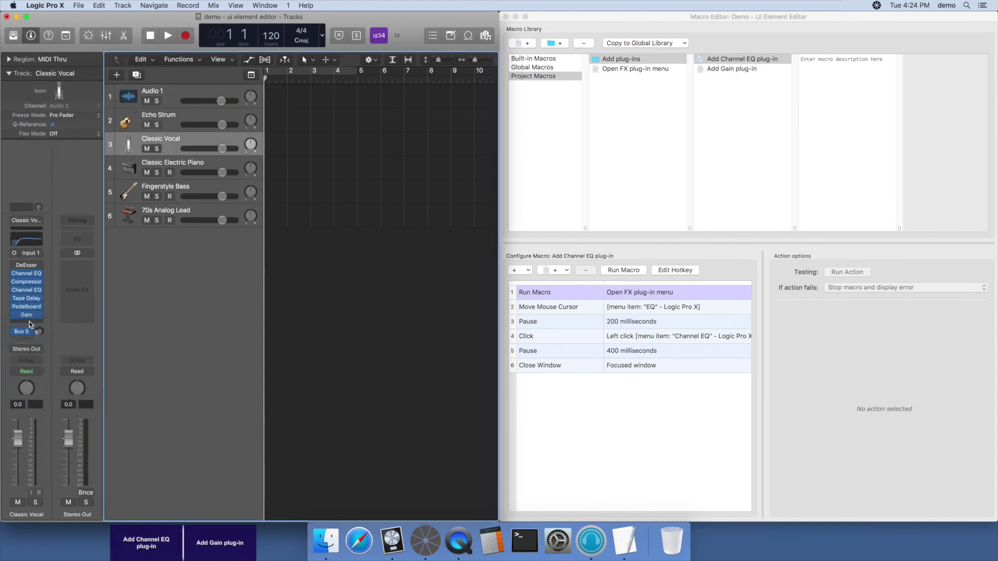
Step: Add a Channel EQ and a Gain plug-in to the Fingerstyle Bass track with the Flexi-deck macros
click(174, 188)
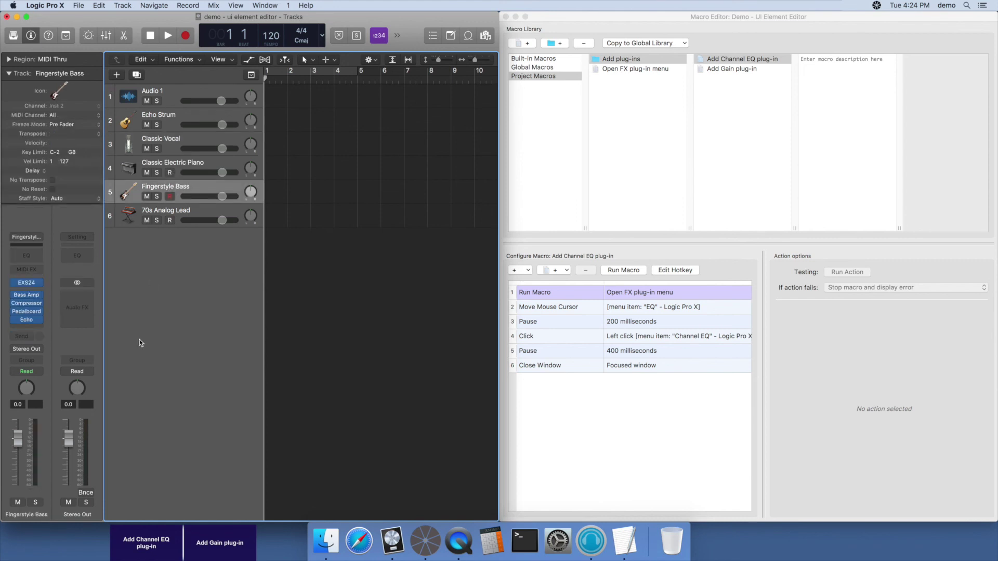
click(153, 535)
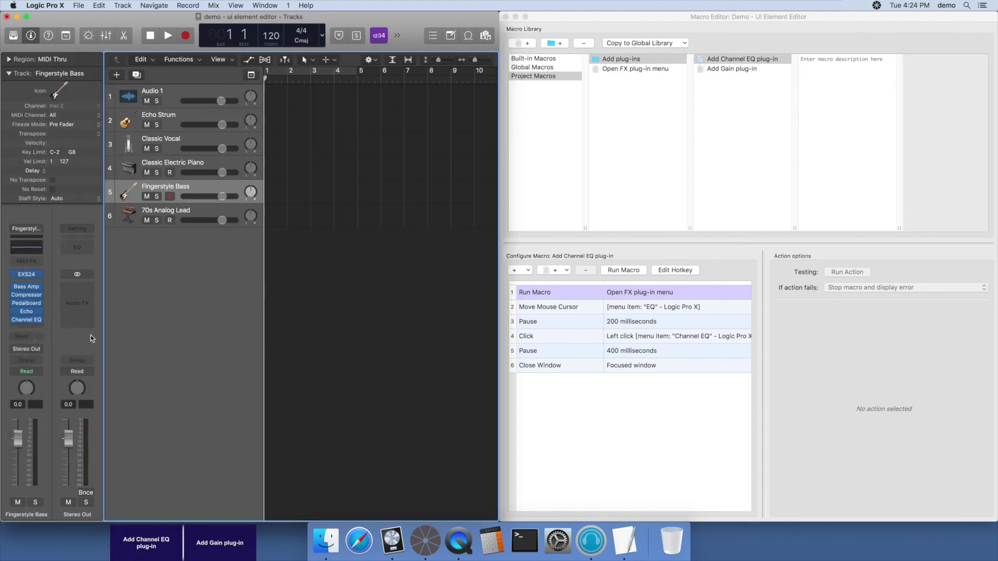
click(226, 538)
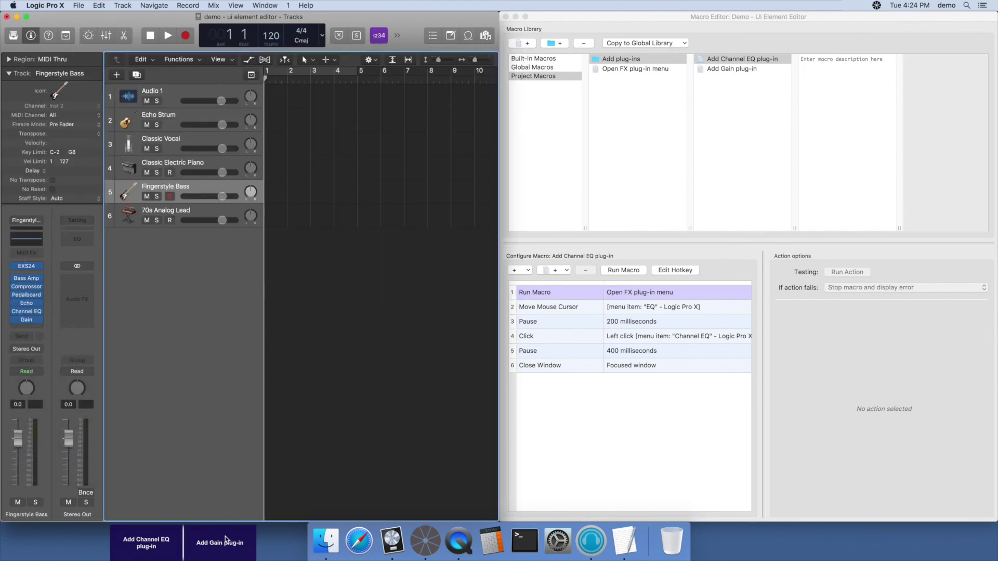